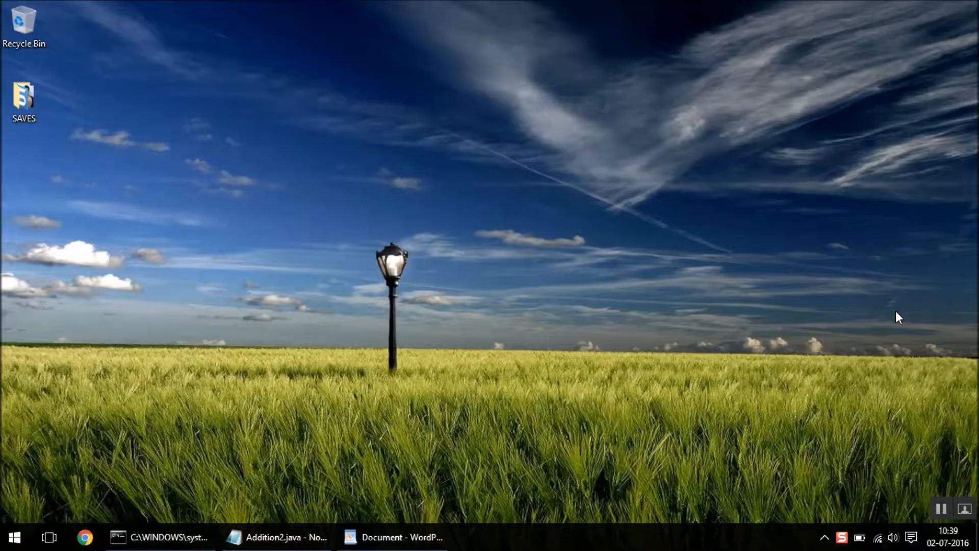
pyautogui.click(393, 536)
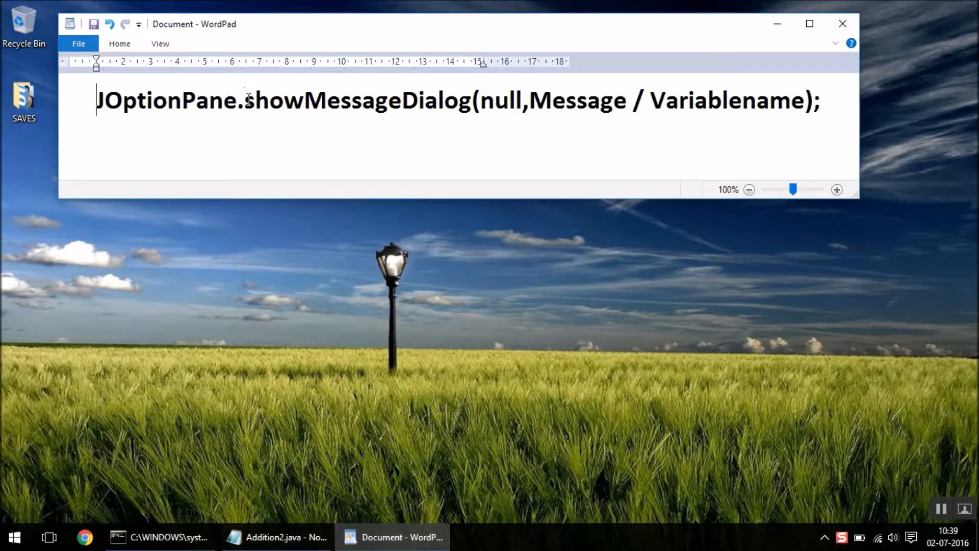
pyautogui.moveTo(246, 100); pyautogui.dragTo(475, 107)
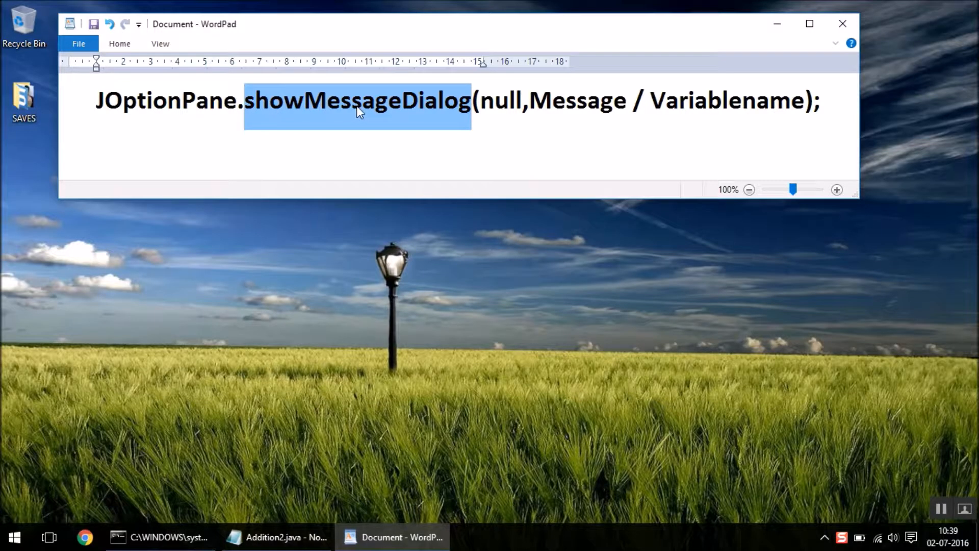
pyautogui.moveTo(95, 100); pyautogui.dragTo(243, 105)
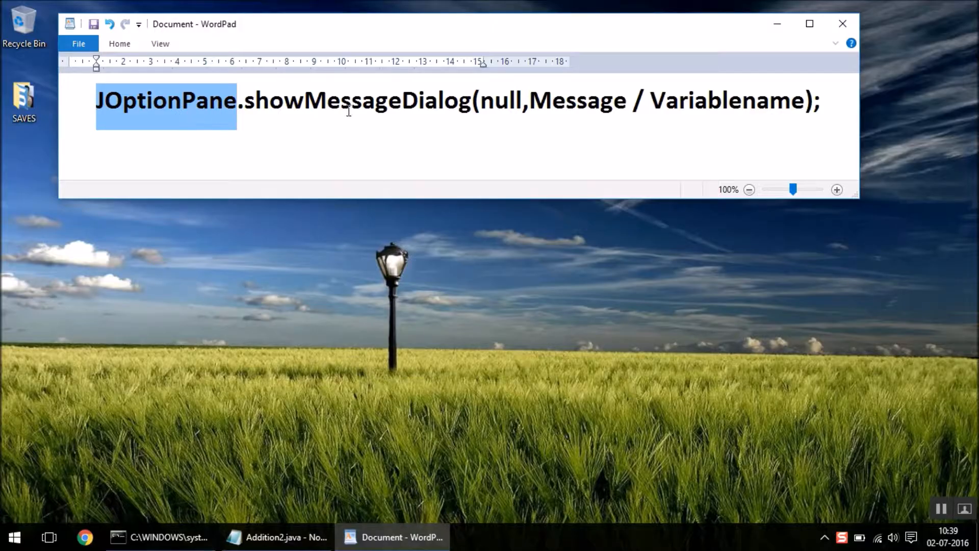
pyautogui.moveTo(245, 100); pyautogui.dragTo(473, 110)
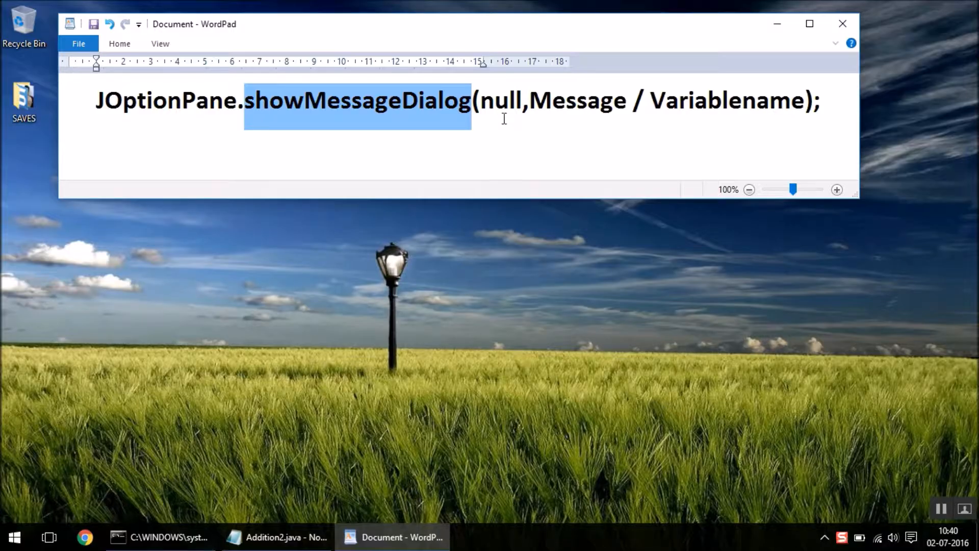
pyautogui.click(375, 135)
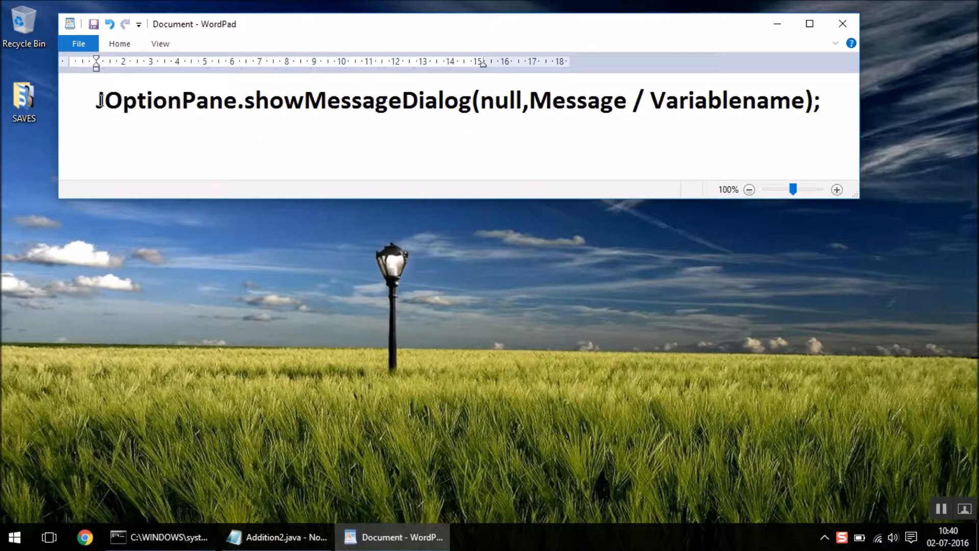
pyautogui.moveTo(97, 101); pyautogui.dragTo(826, 104)
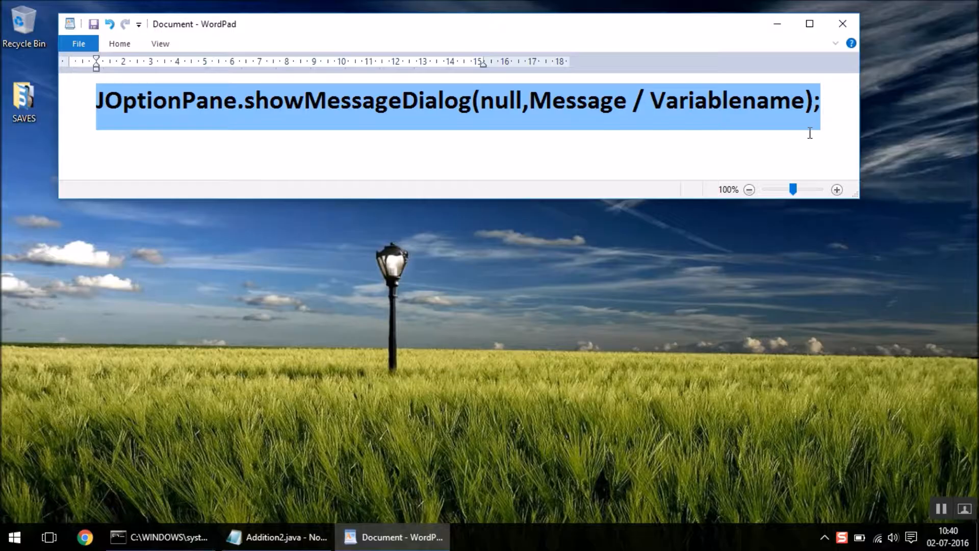
pyautogui.click(444, 147)
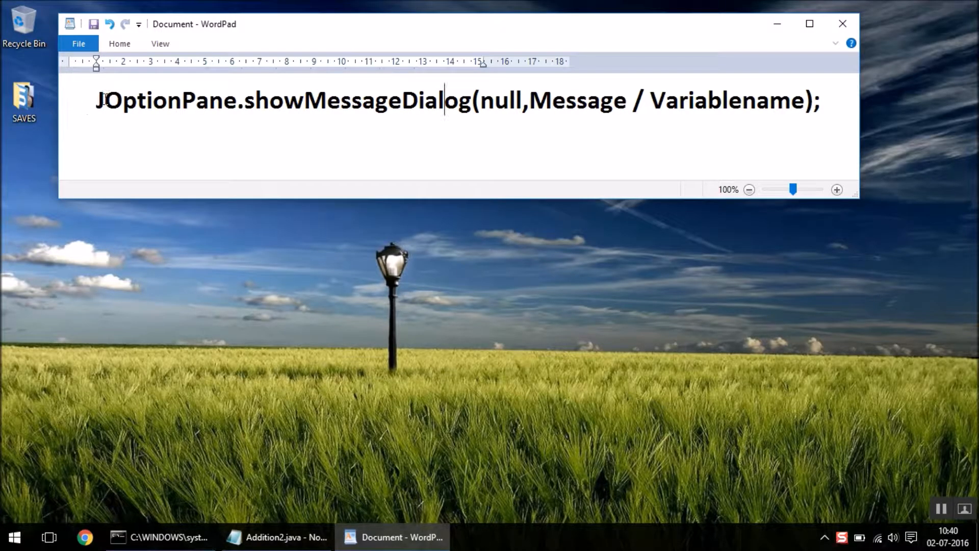
pyautogui.moveTo(96, 99); pyautogui.dragTo(826, 100)
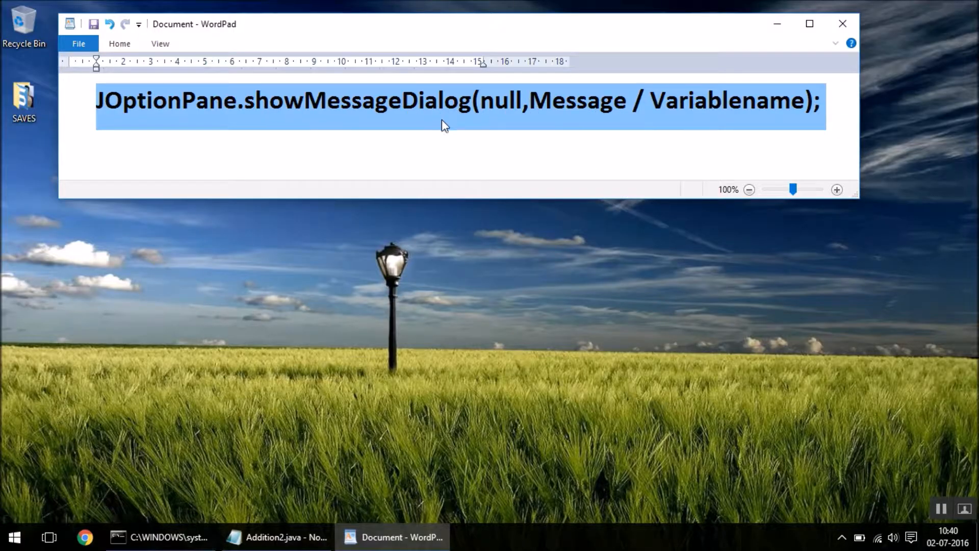
# Step: Highlight the null argument in the showMessageDialog syntax line
pyautogui.click(402, 102)
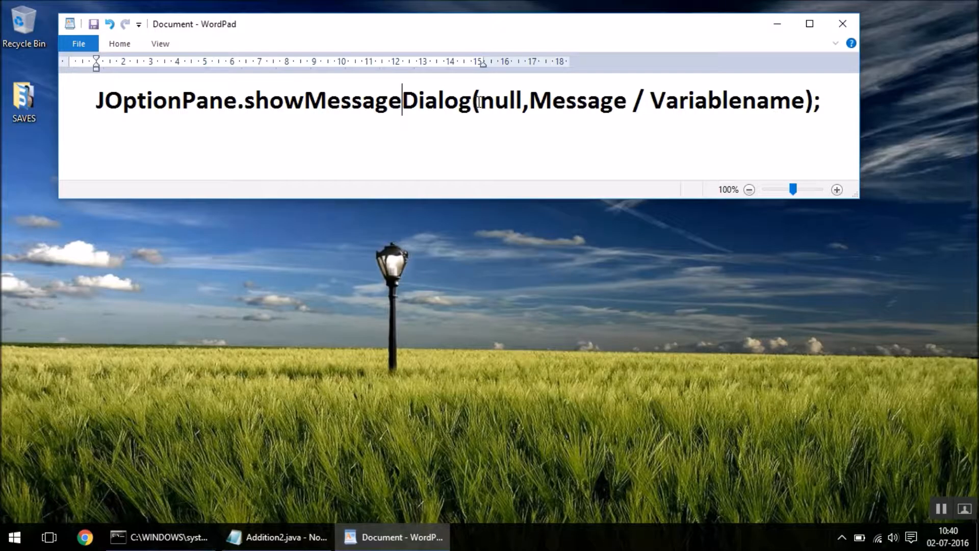
pyautogui.moveTo(481, 100); pyautogui.dragTo(525, 111)
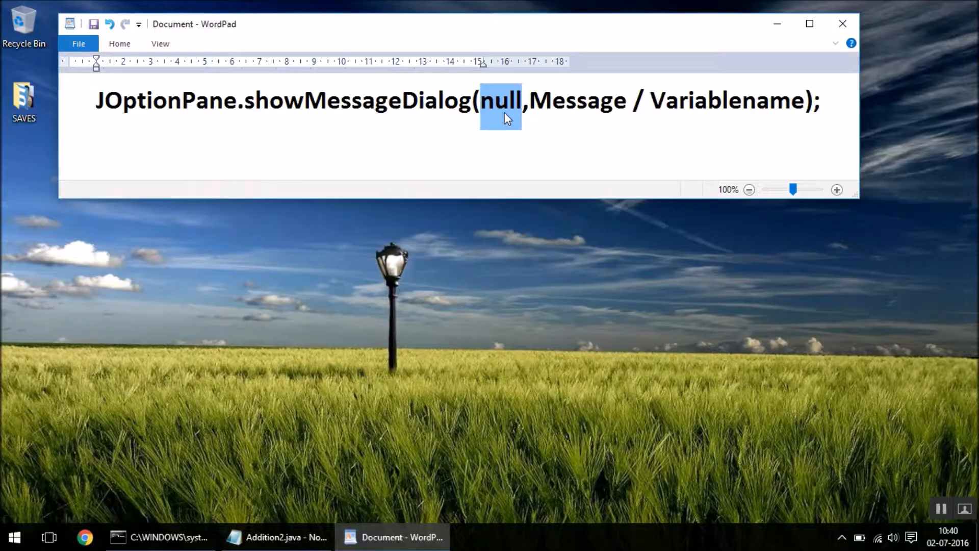
pyautogui.click(511, 104)
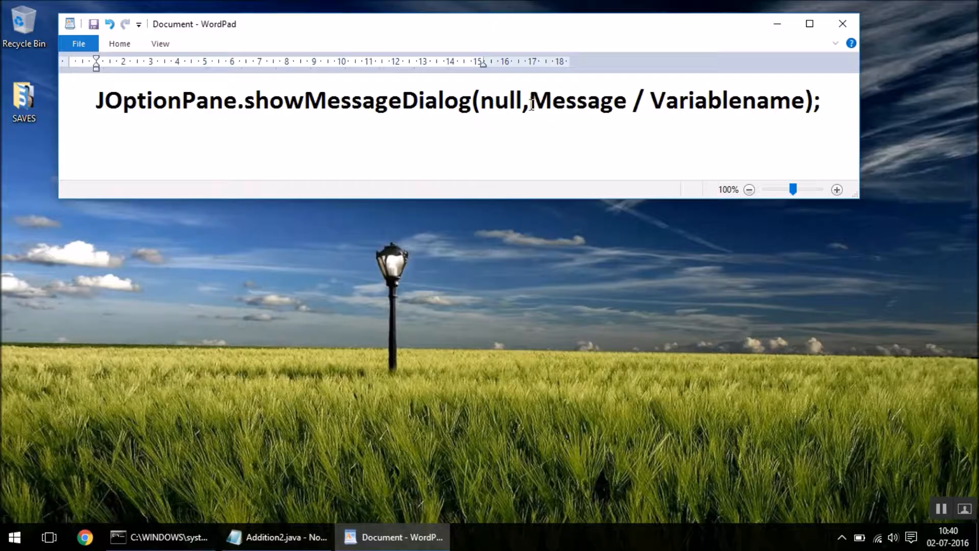
pyautogui.doubleClick(525, 107)
# Step: Highlight the Message and Variablename arguments of the syntax line in turn
pyautogui.moveTo(532, 104); pyautogui.dragTo(632, 110)
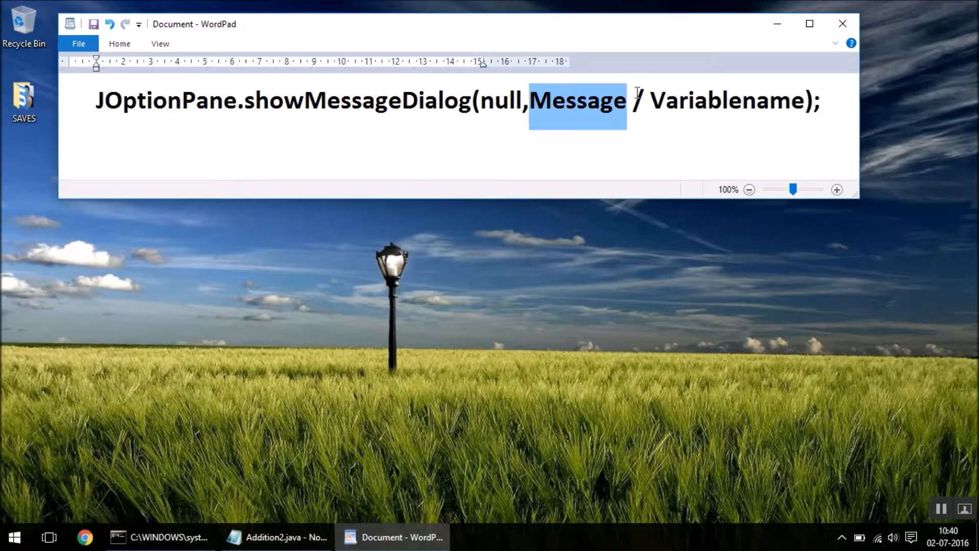
pyautogui.moveTo(651, 100); pyautogui.dragTo(807, 98)
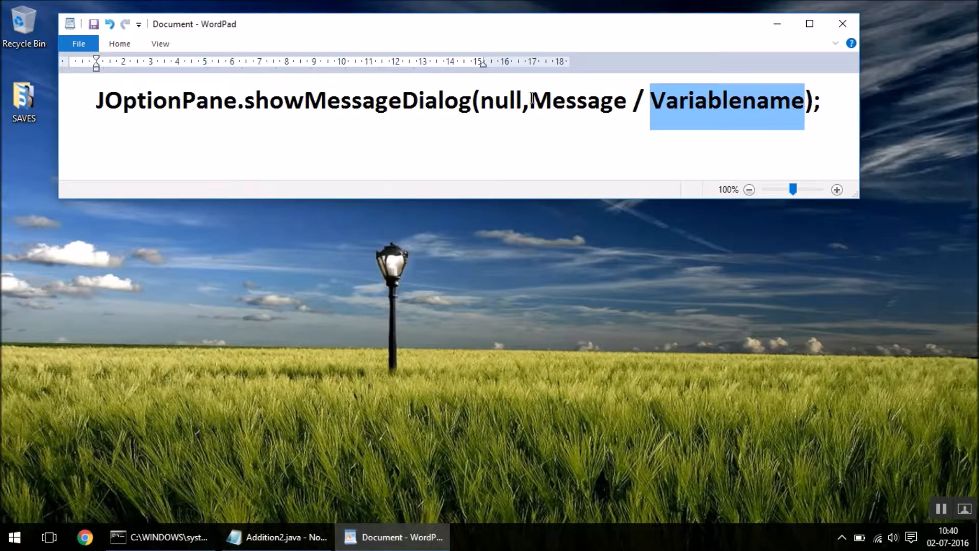
pyautogui.moveTo(531, 98)
pyautogui.mouseDown()
pyautogui.moveTo(620, 101)
pyautogui.moveTo(629, 111)
pyautogui.mouseUp()
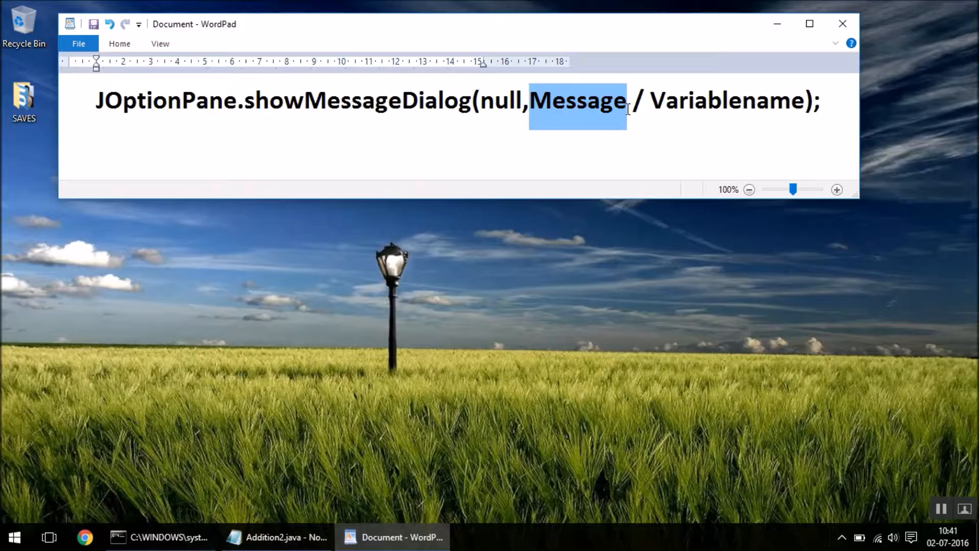
pyautogui.moveTo(650, 100); pyautogui.dragTo(804, 101)
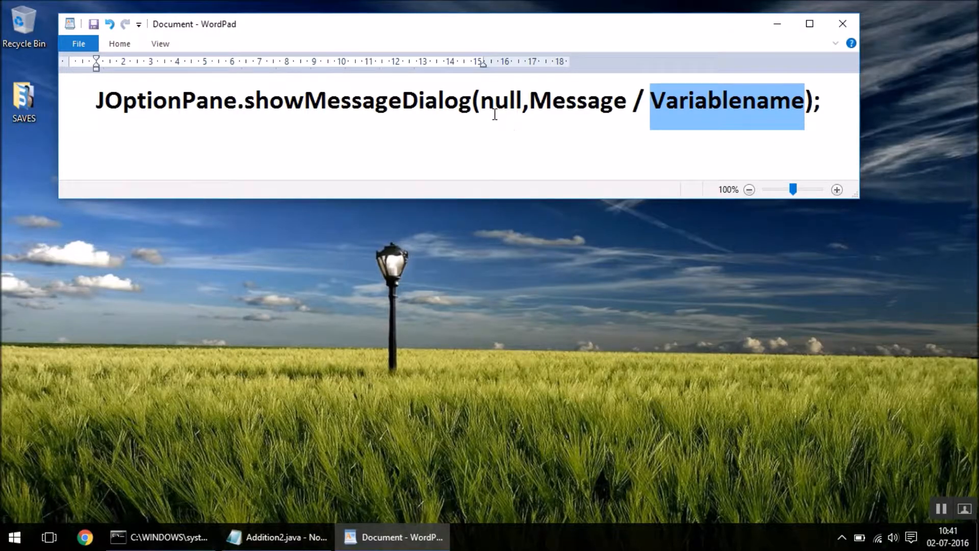
# Step: Minimize WordPad and bring cmd, then Addition2.java in Notepad, to the front
pyautogui.click(777, 24)
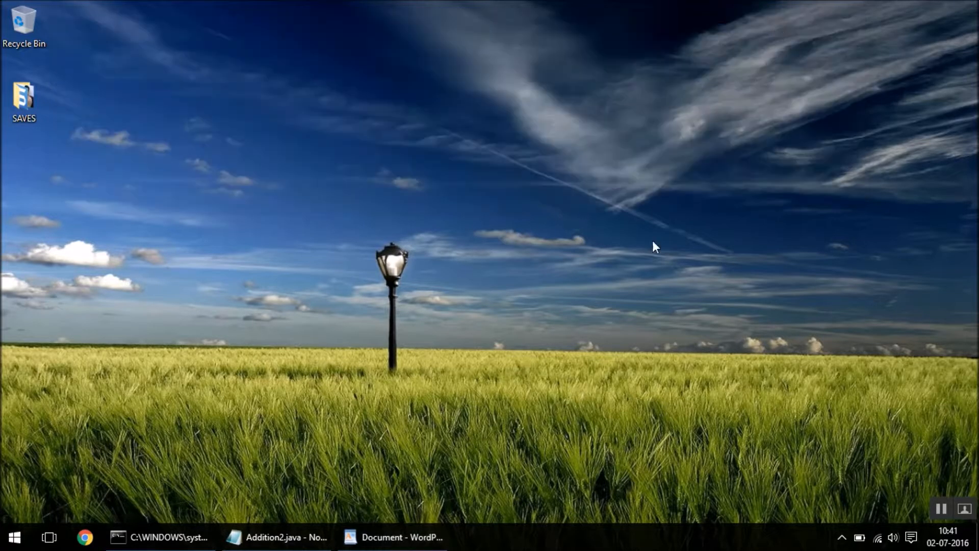
pyautogui.click(178, 540)
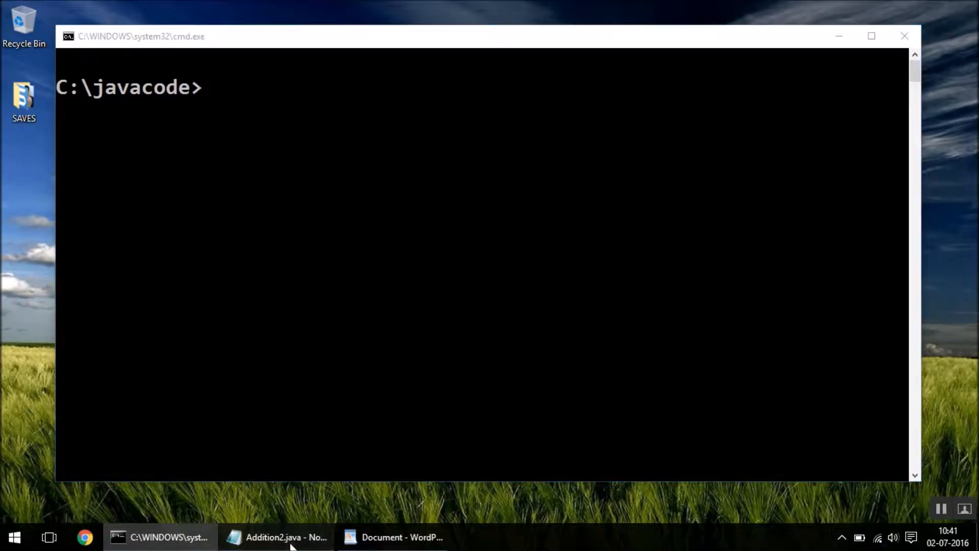
pyautogui.click(277, 537)
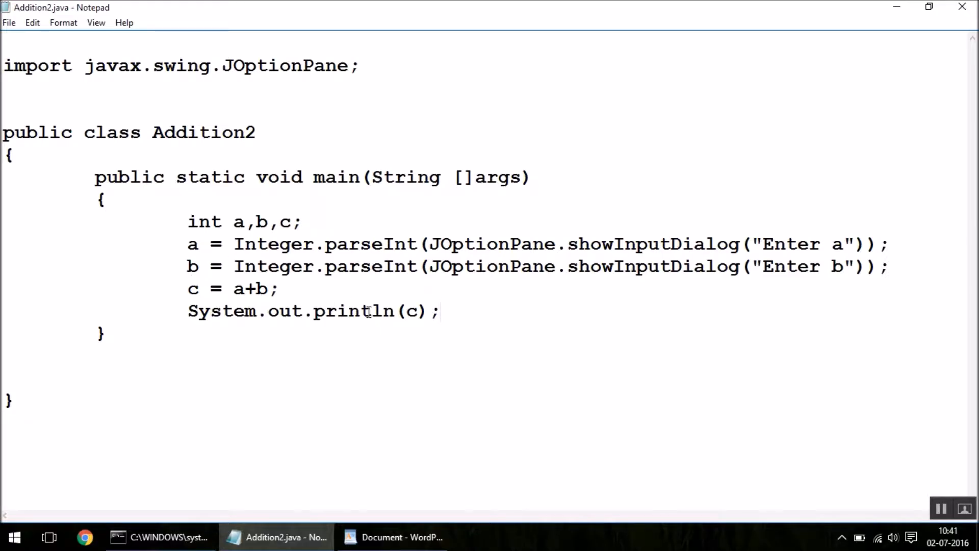
# Step: Delete the System.out.println(c); line from Addition2.java
pyautogui.moveTo(188, 311); pyautogui.dragTo(443, 313)
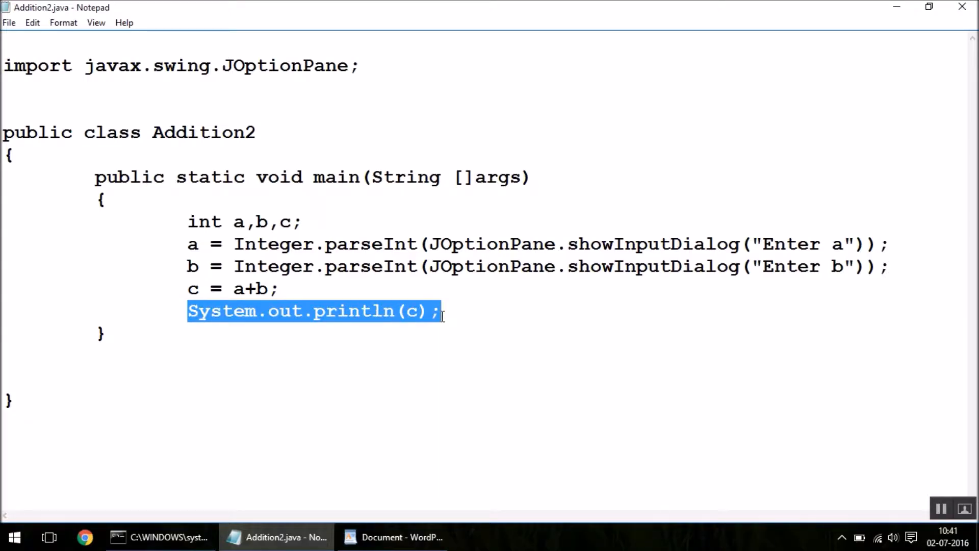
pyautogui.press('Delete')
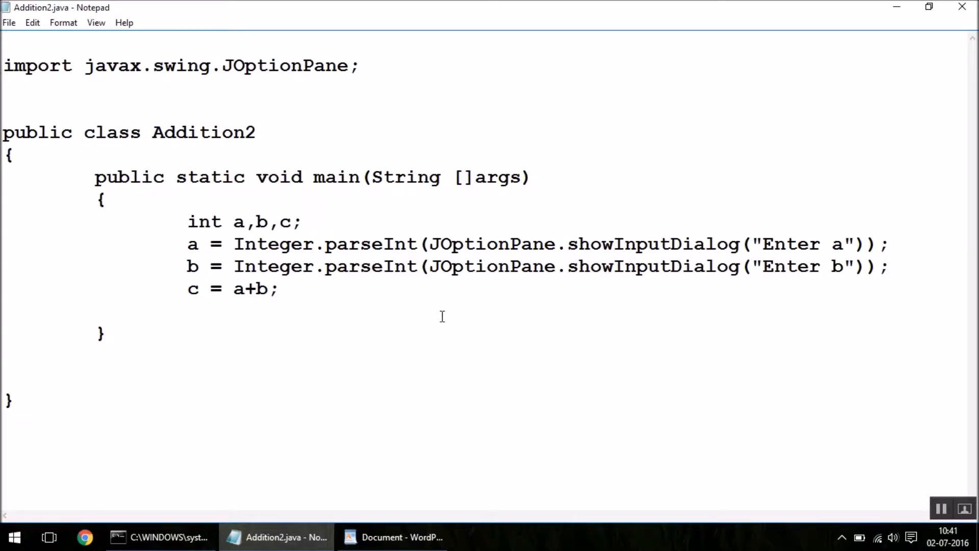
pyautogui.write('J')
pyautogui.write('Op')
pyautogui.write('tionPane')
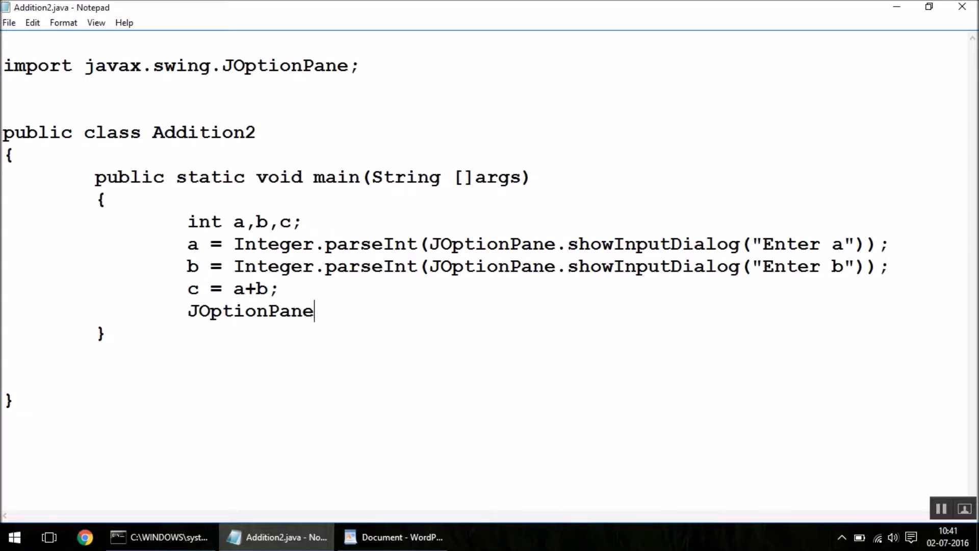
pyautogui.write('.show')
pyautogui.write('MessageD')
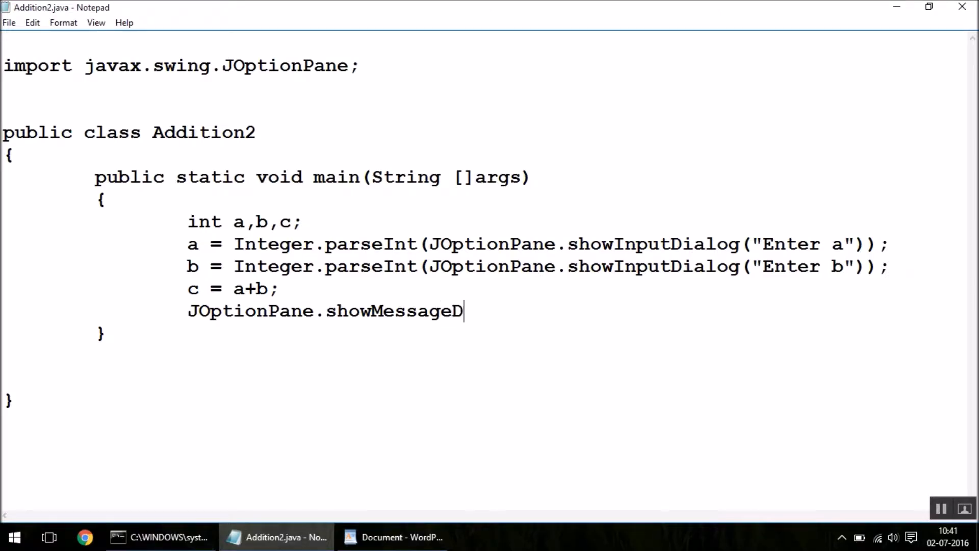
pyautogui.write('ialog')
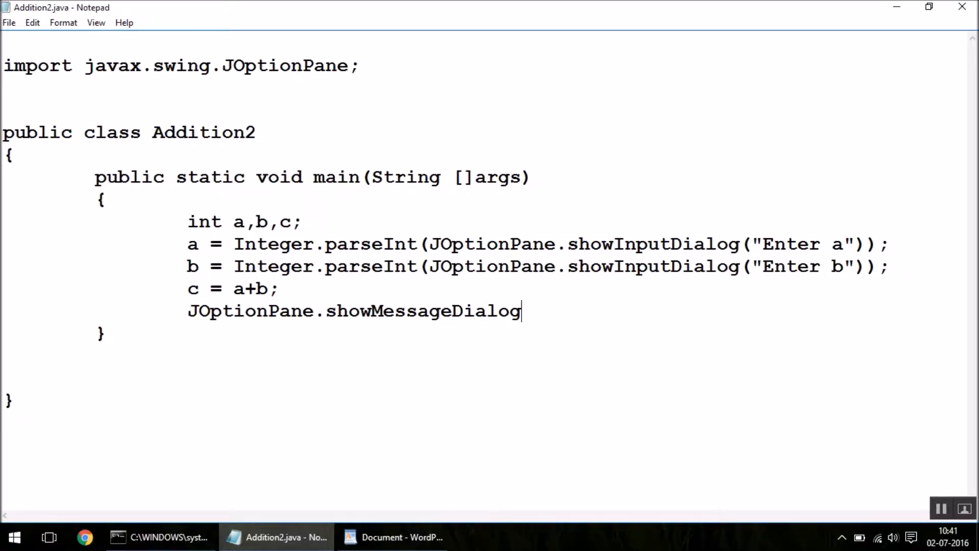
pyautogui.write('()')
pyautogui.write('null')
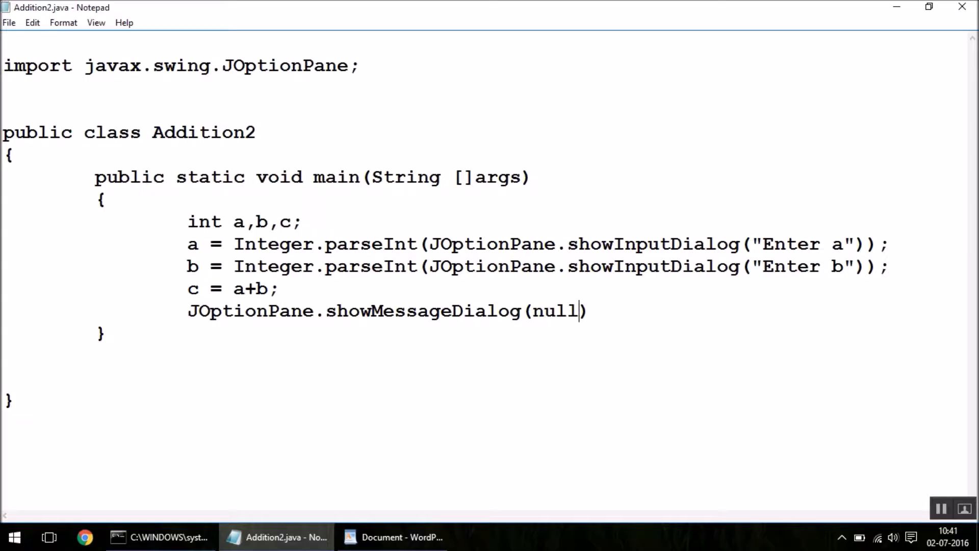
pyautogui.write(',')
pyautogui.write('c')
# Step: Finish the statement JOptionPane.showMessageDialog(null,c); at the end of the program
pyautogui.press('Right')
pyautogui.write(';')
# Step: Save Addition2.java and compile it in cmd with javac Addition2.java
pyautogui.click(10, 22)
pyautogui.click(27, 73)
pyautogui.click(158, 536)
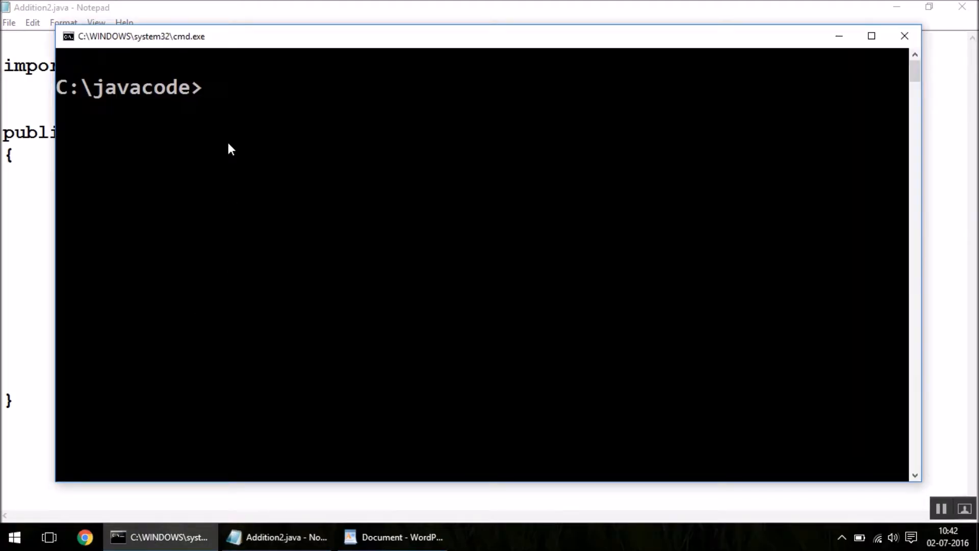
pyautogui.write('java')
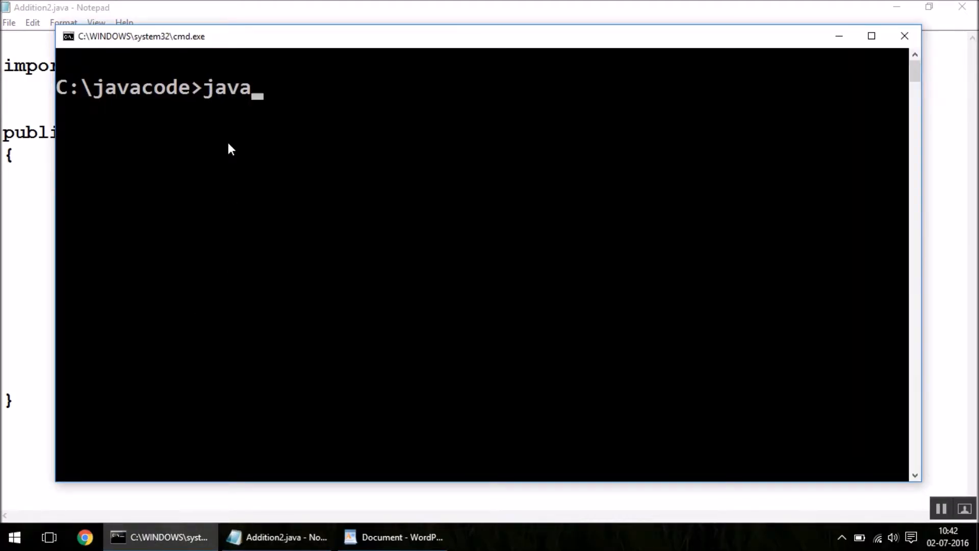
pyautogui.write('c')
pyautogui.write(' Add')
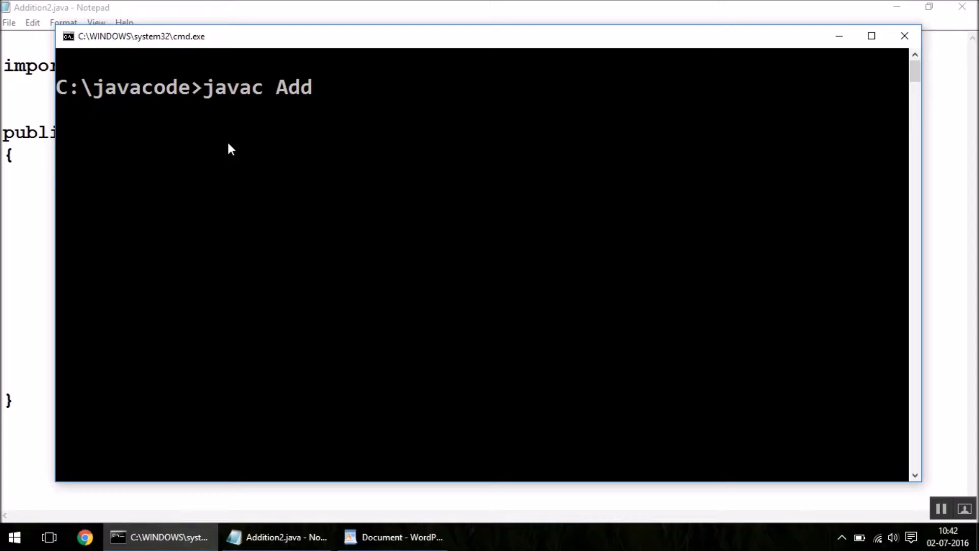
pyautogui.write('ition2')
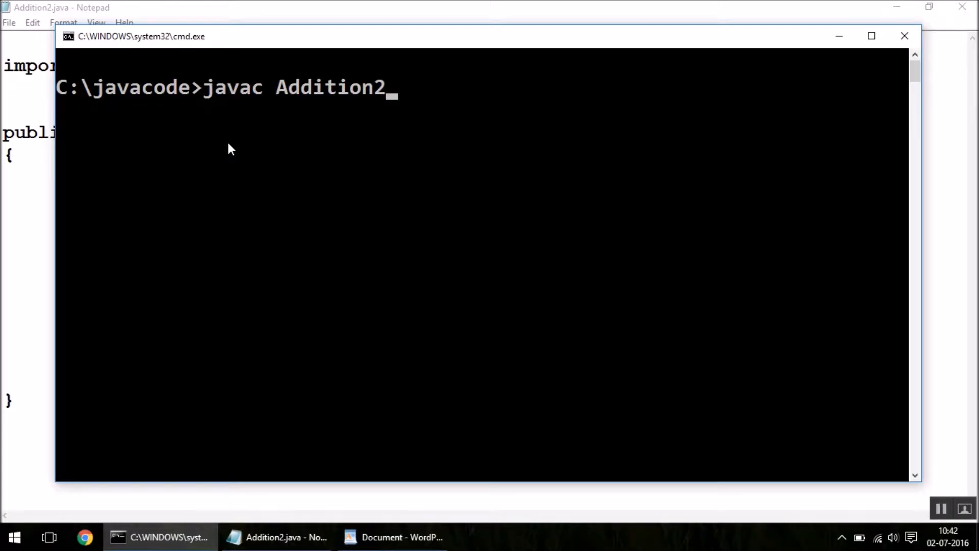
pyautogui.write('.java')
pyautogui.press('Return')
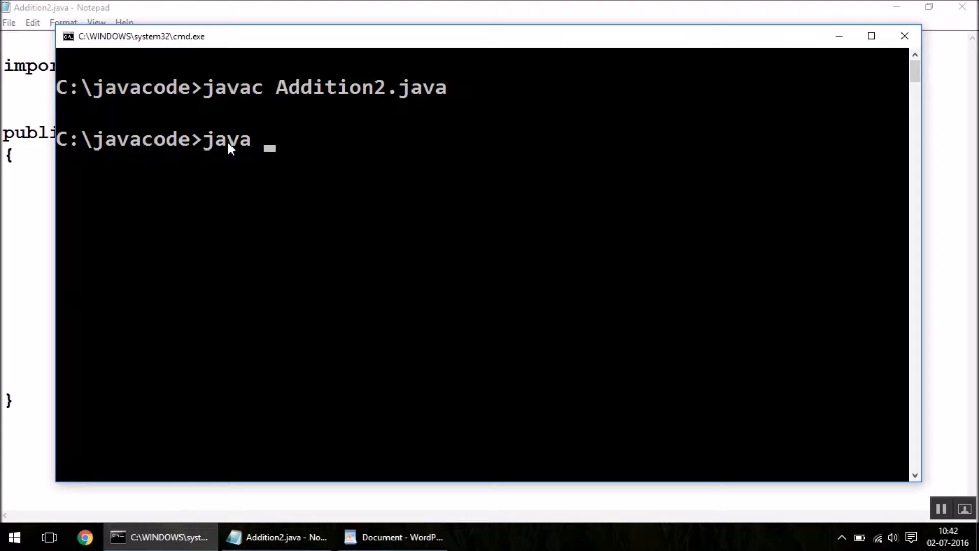
pyautogui.write('Addi')
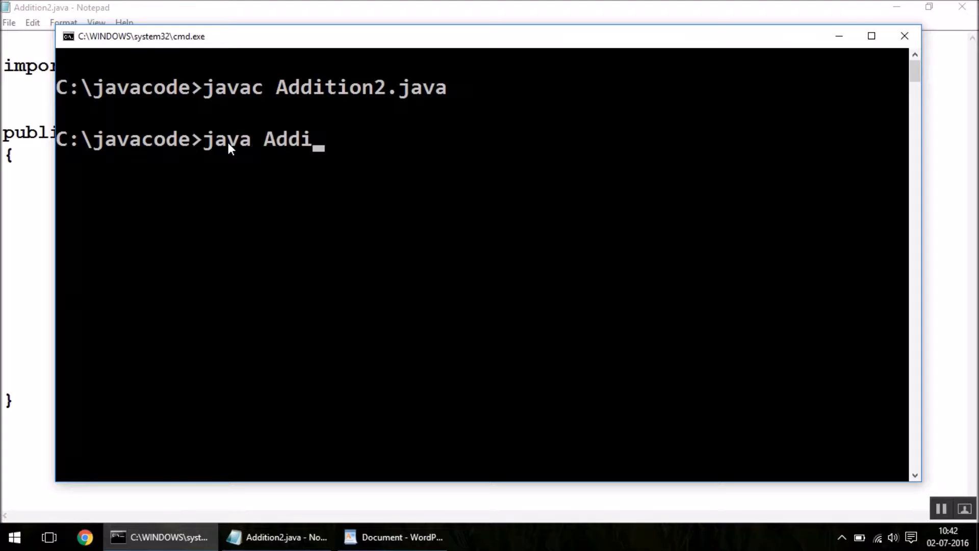
pyautogui.write('tion2')
# Step: Run java Addition2 and enter 100 for a and 200 for b
pyautogui.press('Return')
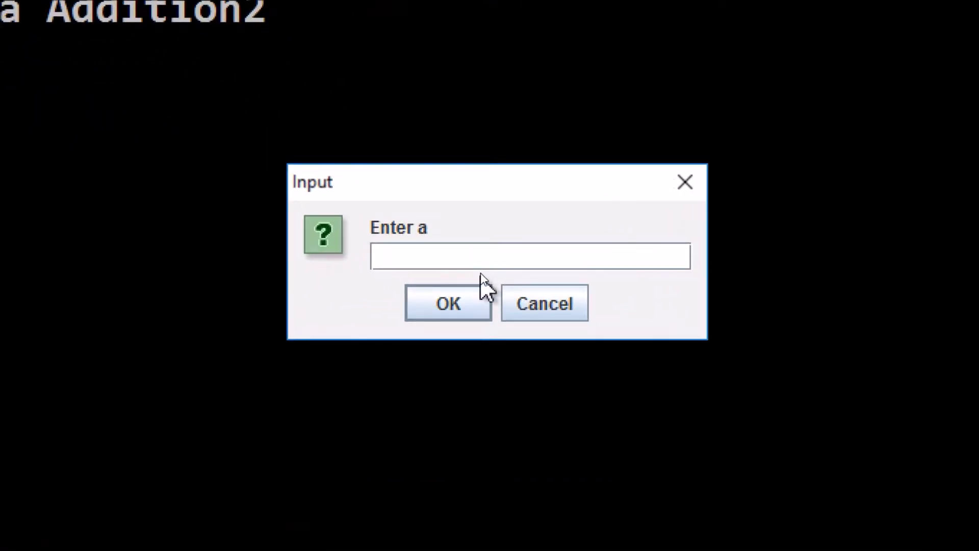
pyautogui.write('100')
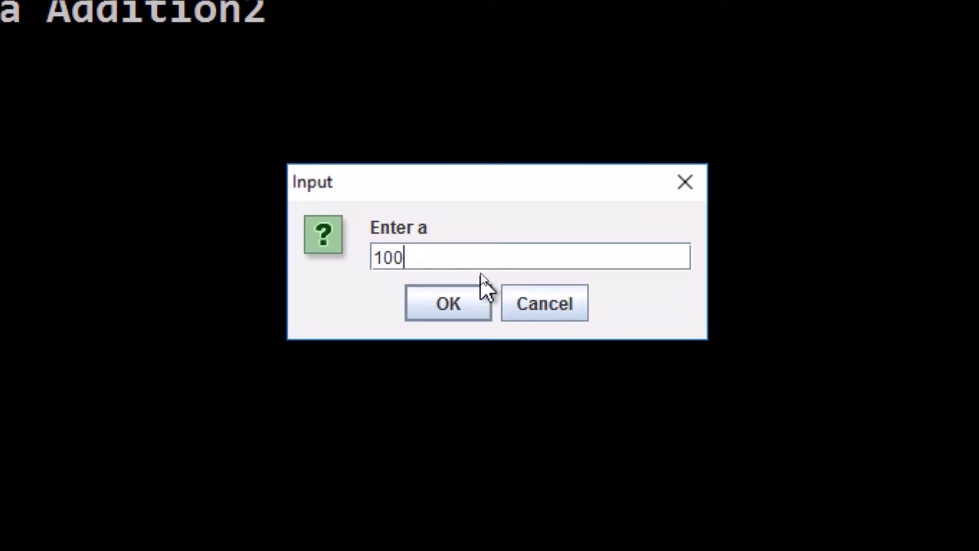
pyautogui.press('Return')
pyautogui.write('200')
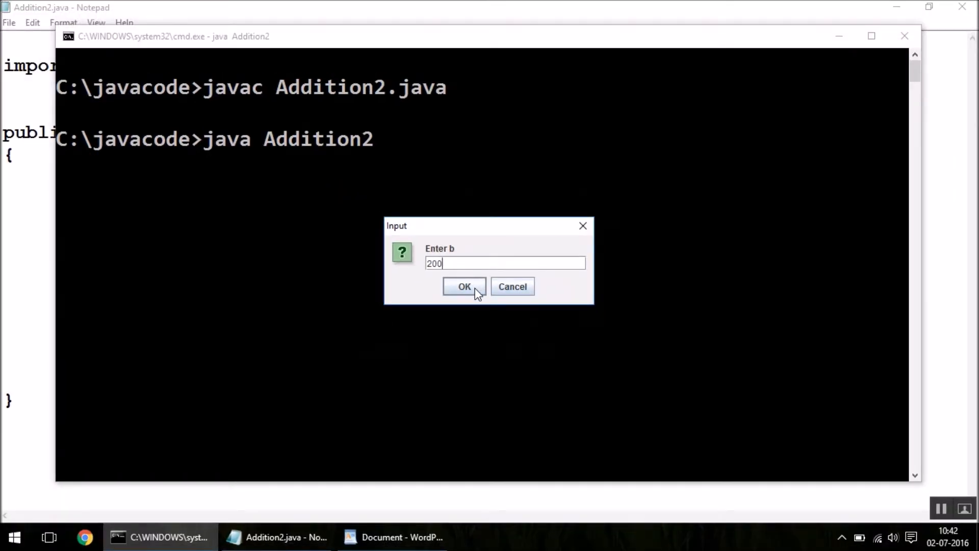
pyautogui.click(466, 286)
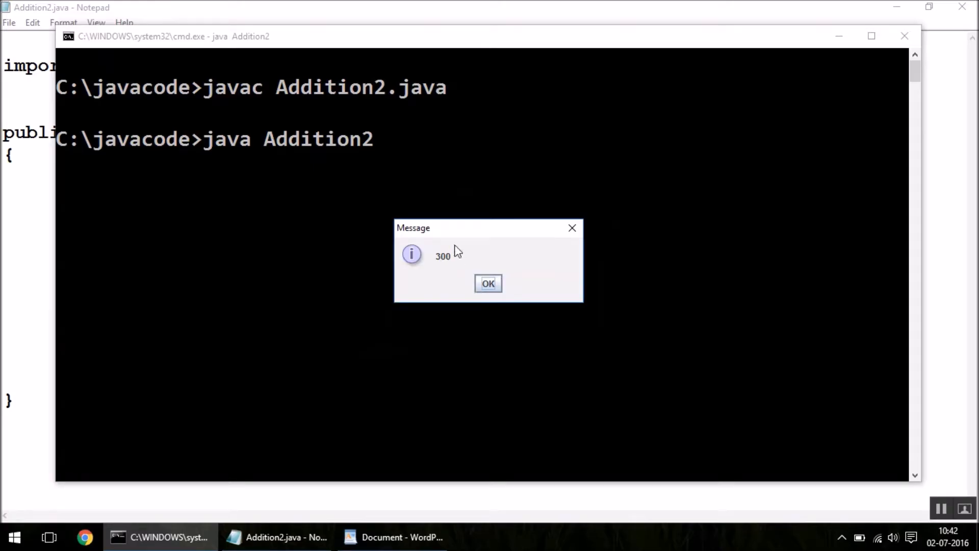
# Step: Move the 300 result message around the screen, then dismiss it to end the run
pyautogui.moveTo(453, 230)
pyautogui.mouseDown()
pyautogui.moveTo(421, 167)
pyautogui.moveTo(492, 136)
pyautogui.mouseUp()
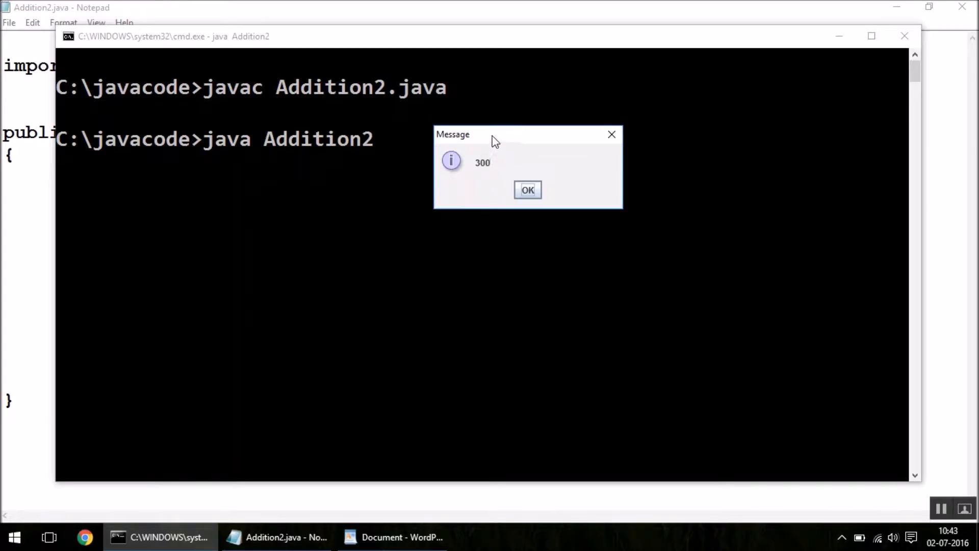
pyautogui.moveTo(493, 139); pyautogui.dragTo(493, 223)
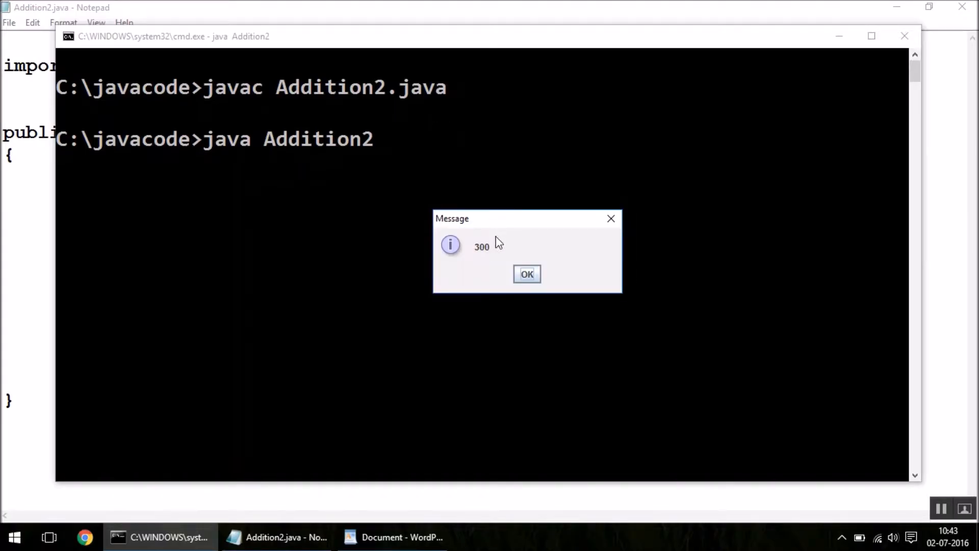
pyautogui.moveTo(562, 219)
pyautogui.mouseDown()
pyautogui.moveTo(605, 150)
pyautogui.moveTo(574, 204)
pyautogui.mouseUp()
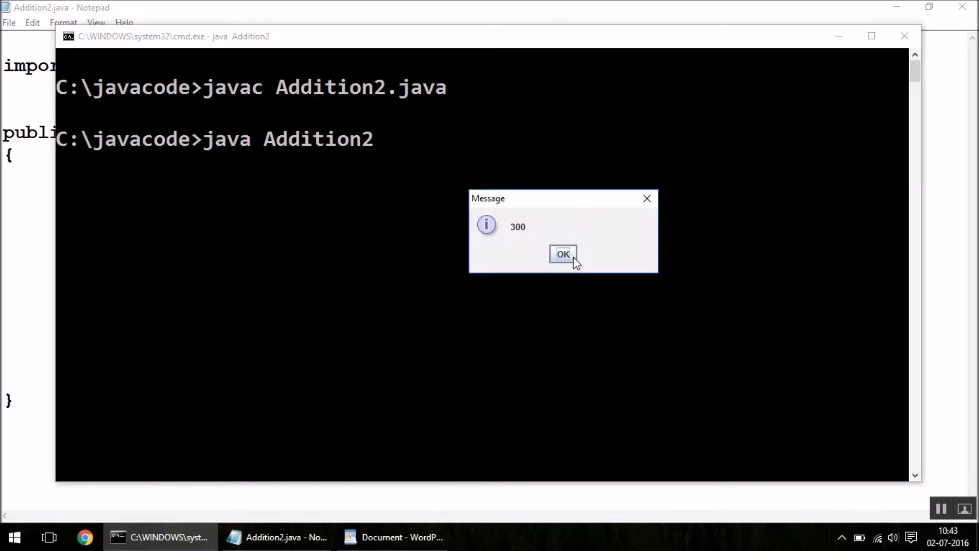
pyautogui.click(563, 254)
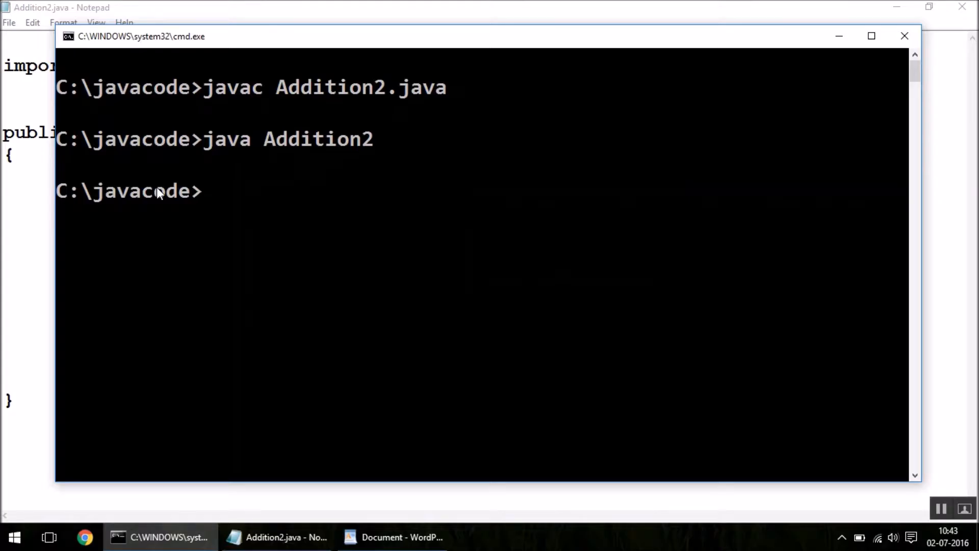
# Step: Close the WordPad syntax note, discarding it without saving
pyautogui.click(402, 536)
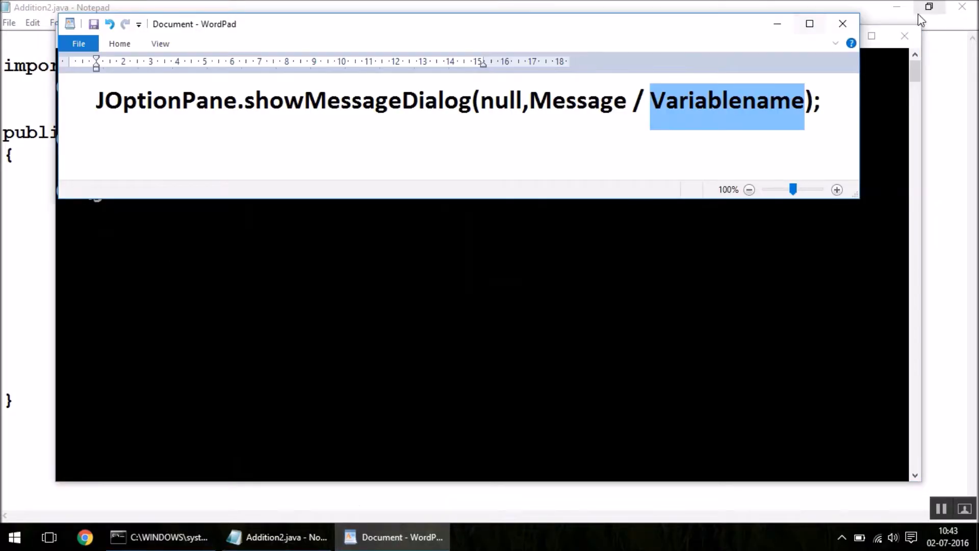
pyautogui.click(843, 24)
pyautogui.click(476, 117)
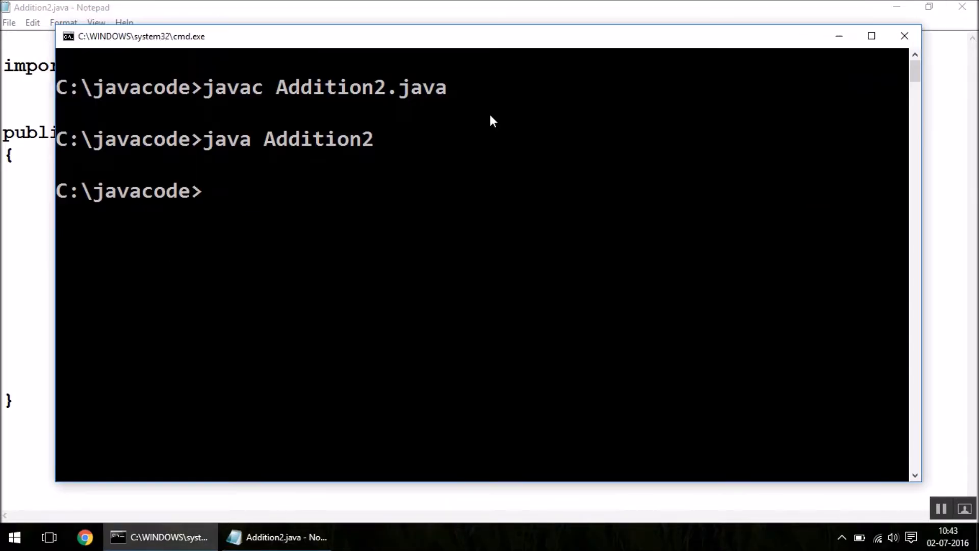
# Step: Review the showMessageDialog statement in Notepad, then return to the command prompt
pyautogui.click(276, 537)
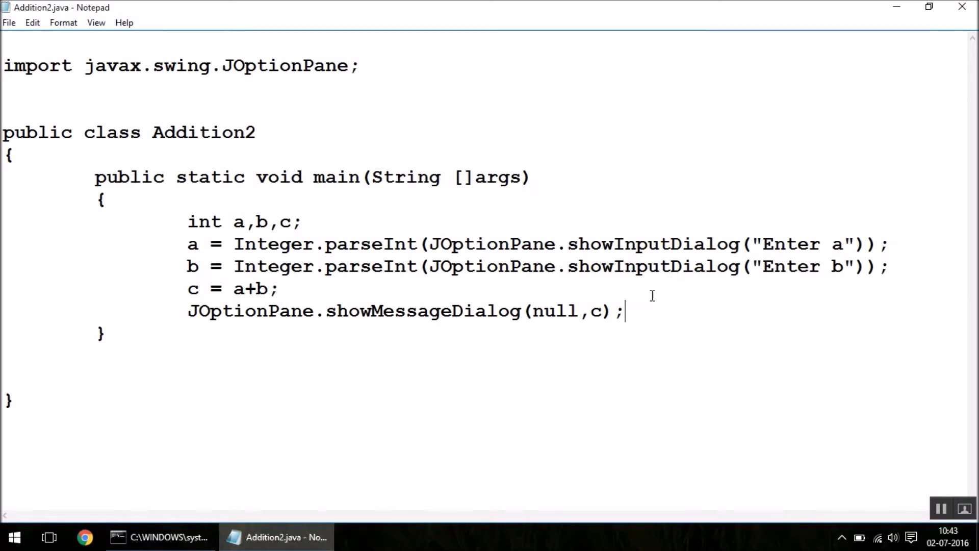
pyautogui.moveTo(649, 311); pyautogui.dragTo(188, 311)
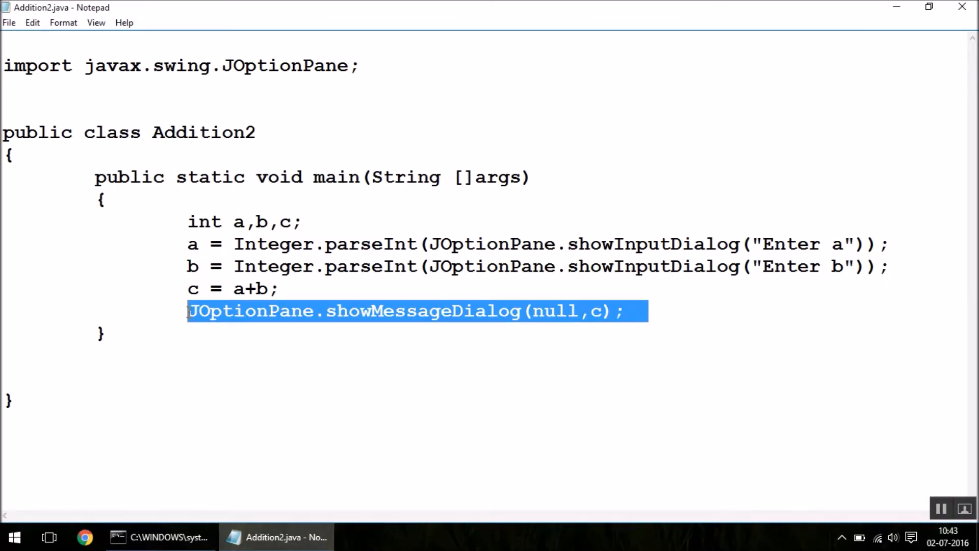
pyautogui.click(600, 345)
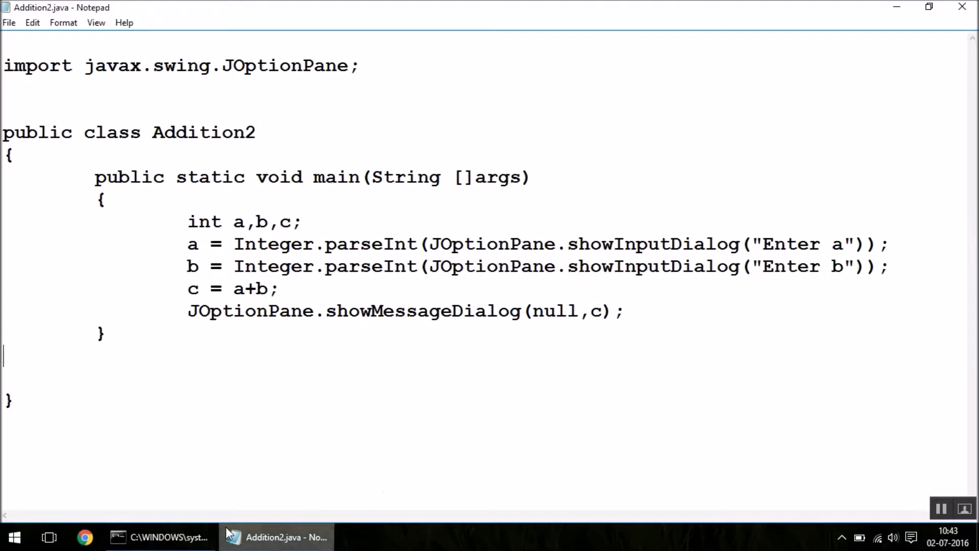
pyautogui.click(157, 536)
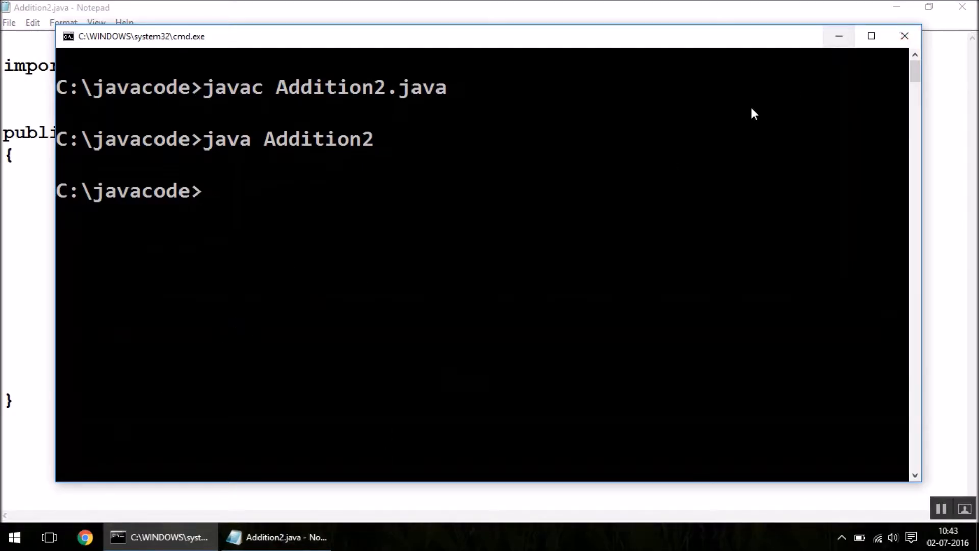
pyautogui.write('java')
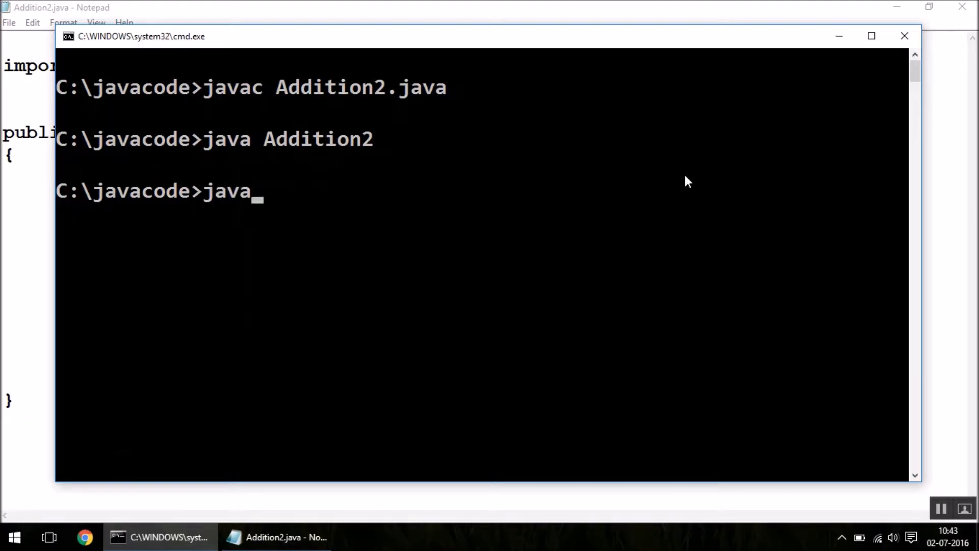
pyautogui.write(' Addition2')
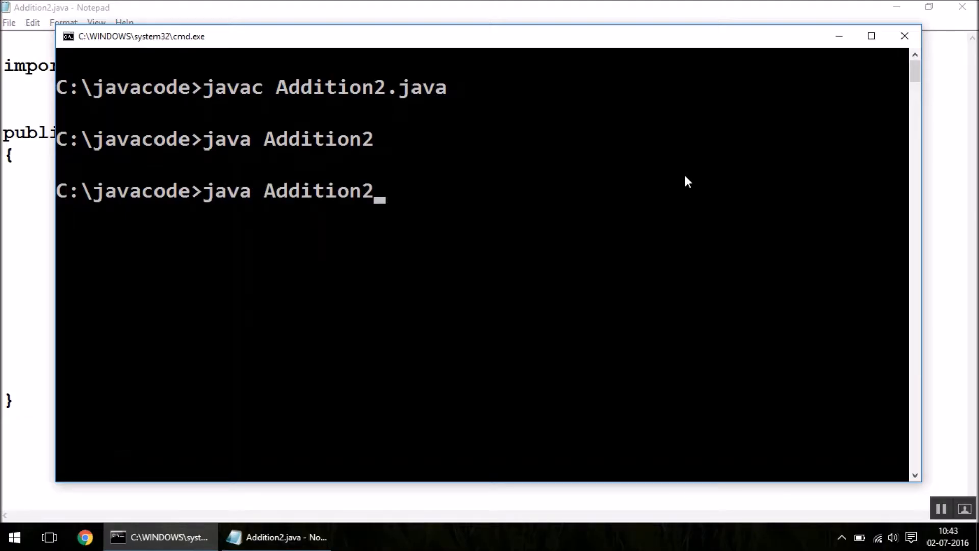
# Step: Run java Addition2 again with 100 and 200, view the 300 result and dismiss it
pyautogui.press('Return')
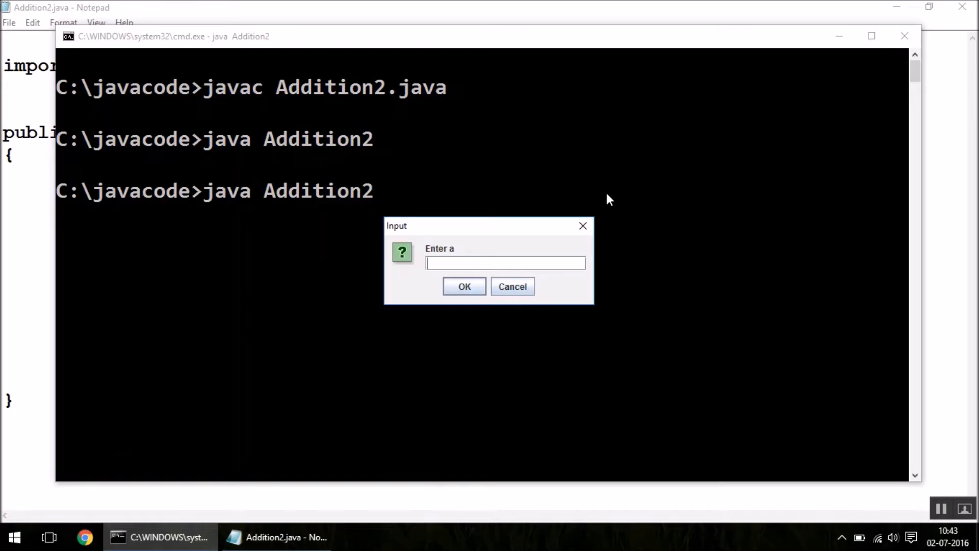
pyautogui.write('100')
pyautogui.click(465, 287)
pyautogui.write('00')
pyautogui.click(465, 286)
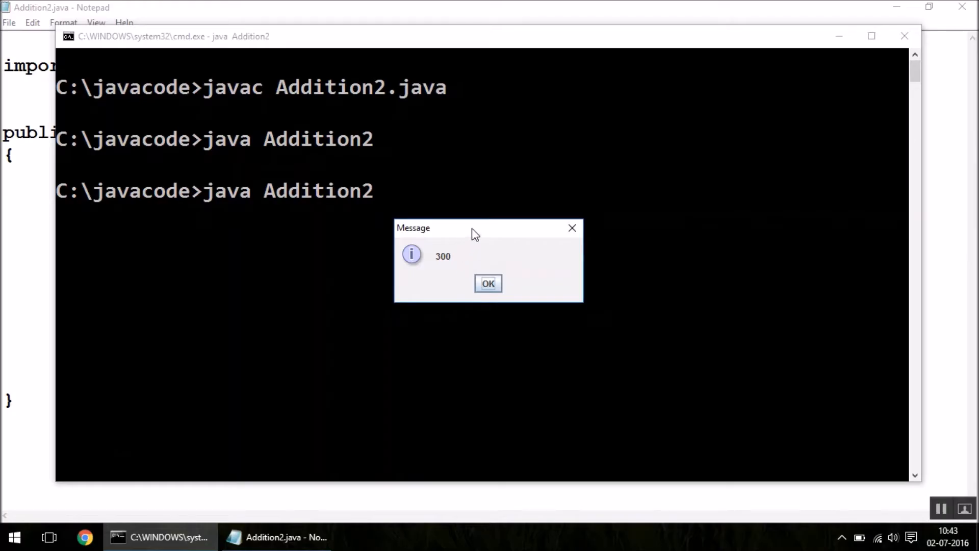
pyautogui.moveTo(472, 228); pyautogui.dragTo(502, 156)
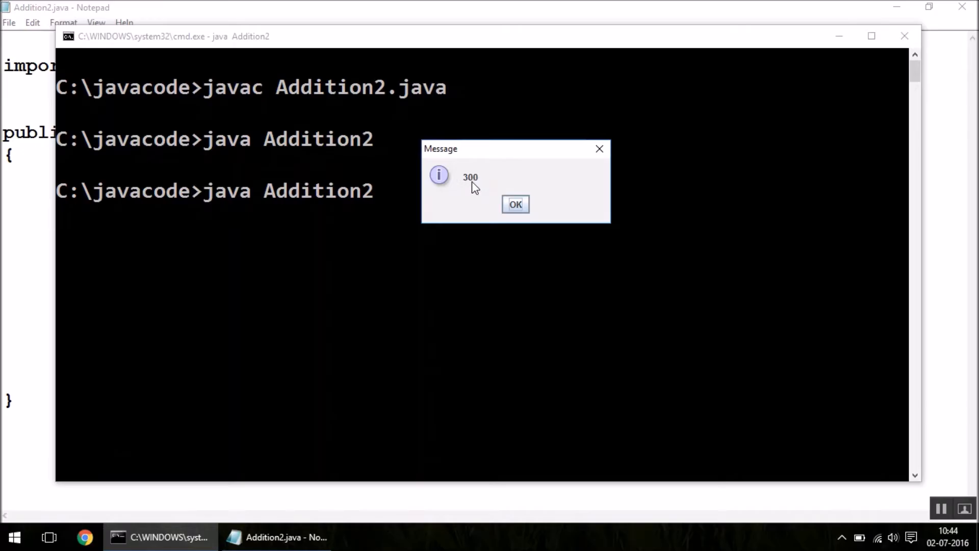
pyautogui.click(515, 204)
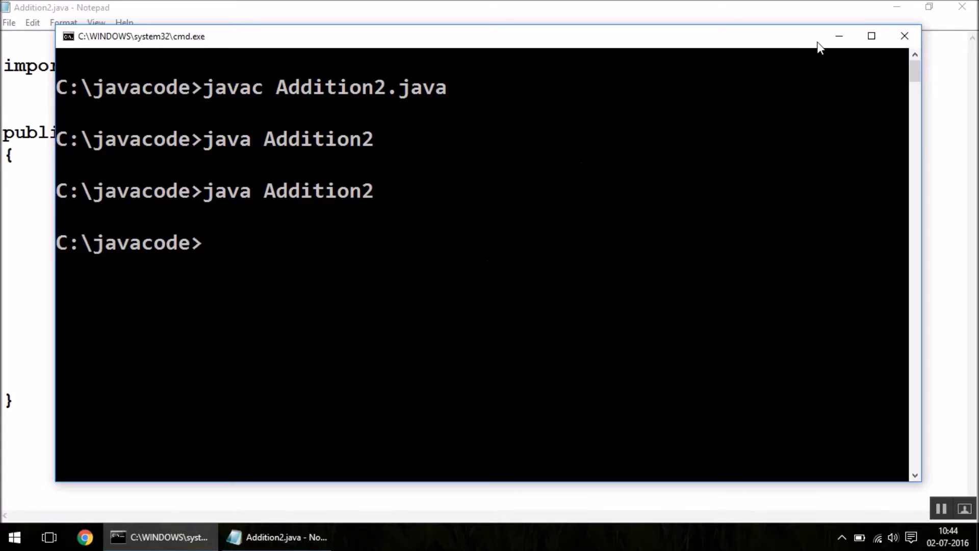
# Step: Change the message to "The addition is"+c inside showMessageDialog(null,...)
pyautogui.click(839, 36)
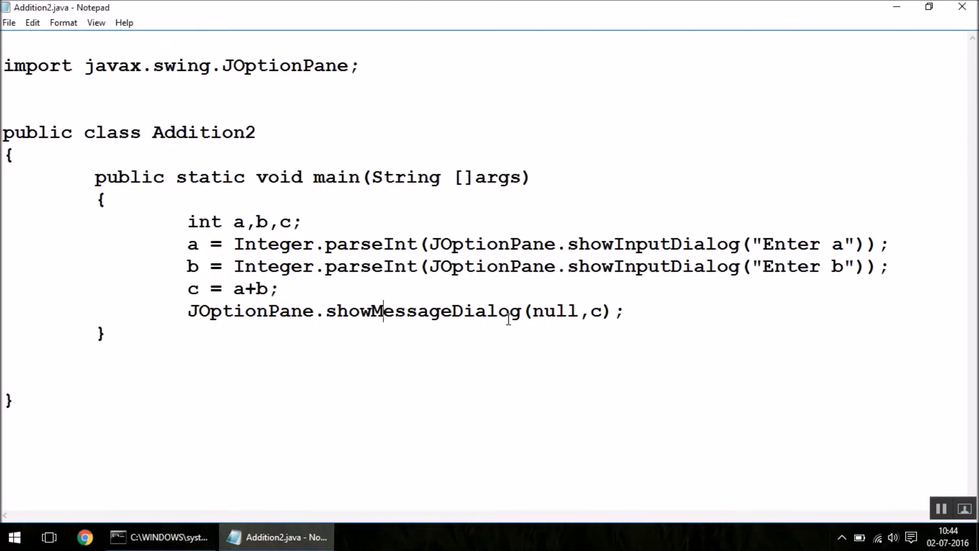
pyautogui.click(592, 311)
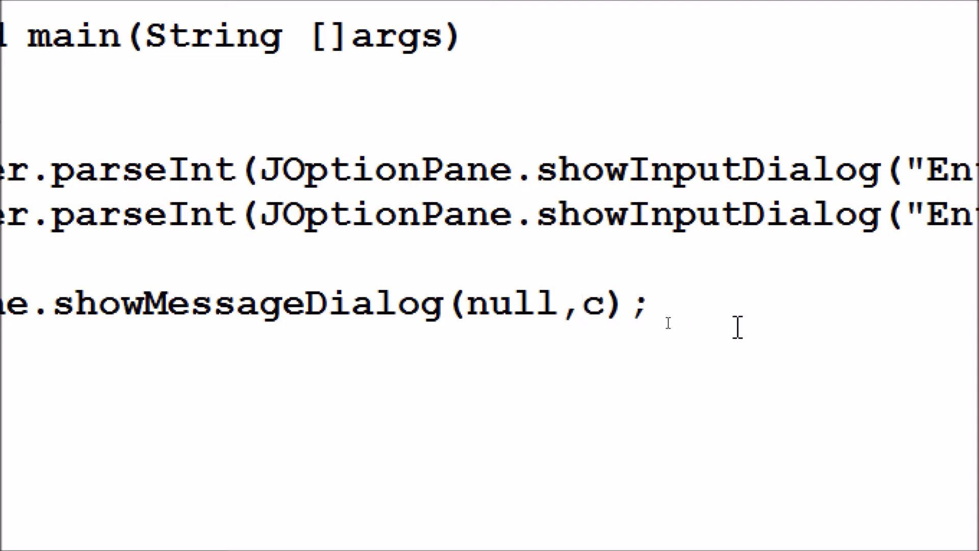
pyautogui.write('""')
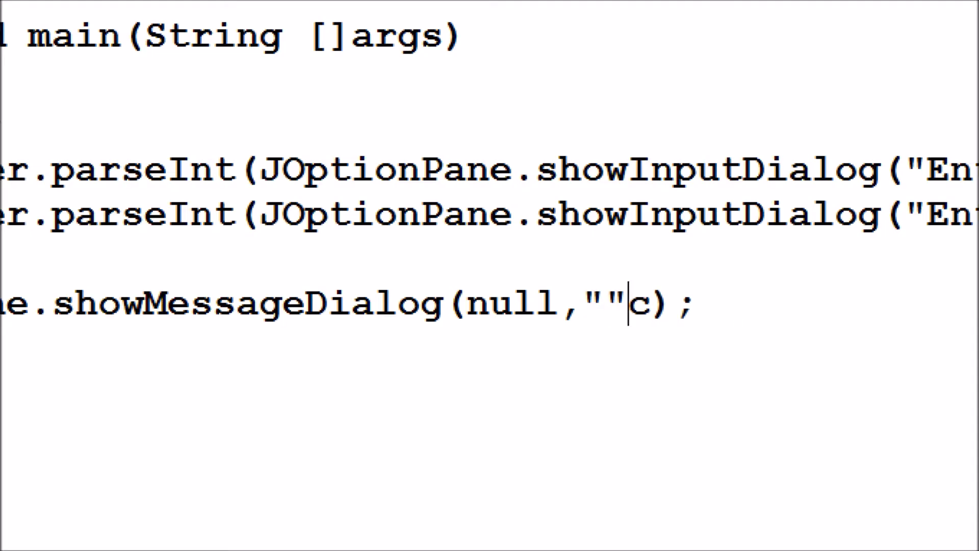
pyautogui.press('Left')
pyautogui.write('The ')
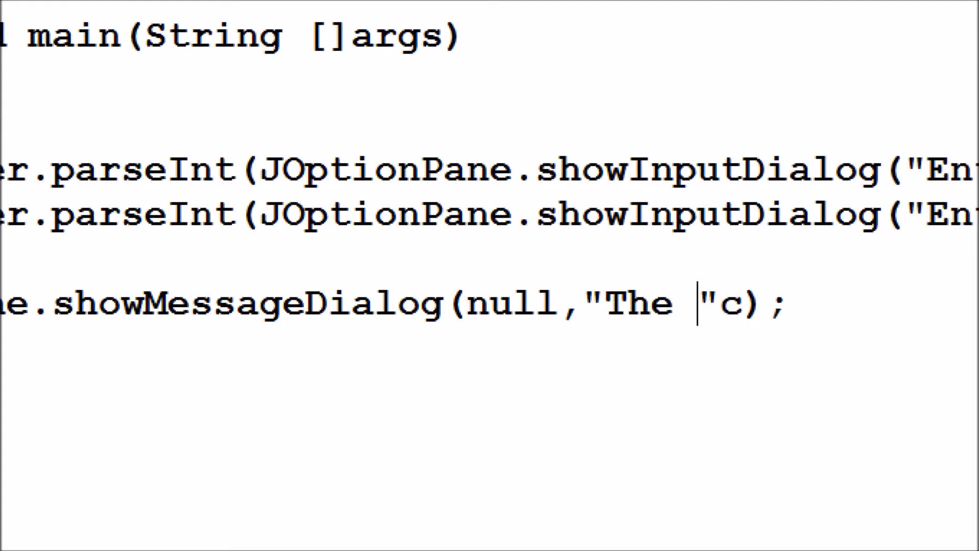
pyautogui.write('addition')
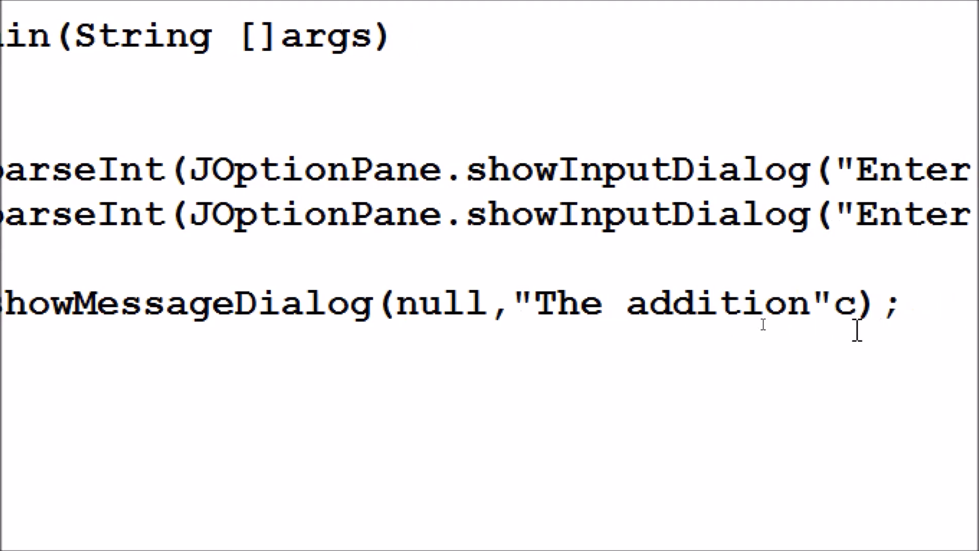
pyautogui.write(' is')
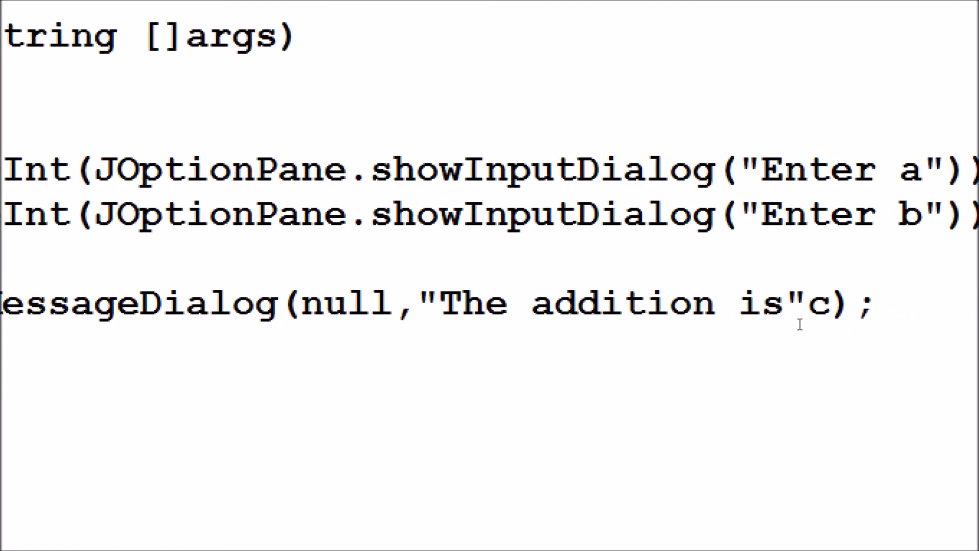
pyautogui.press('Right')
pyautogui.moveTo(809, 302); pyautogui.dragTo(788, 302)
pyautogui.click(807, 303)
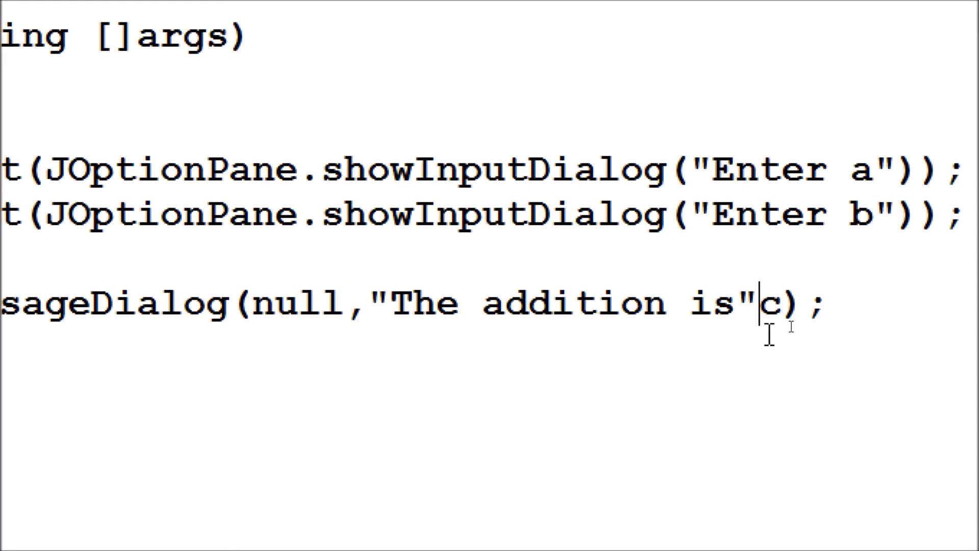
pyautogui.write('+')
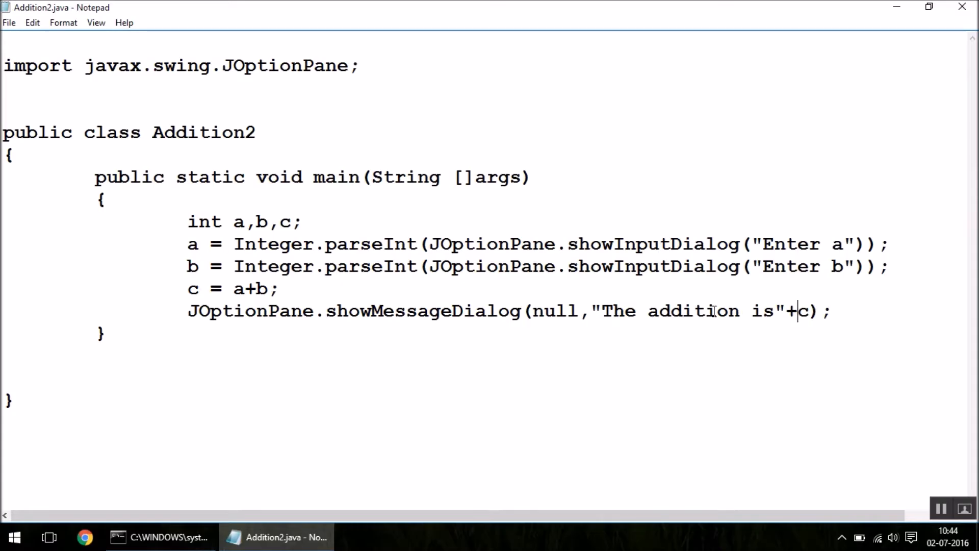
# Step: Review the message line and add a space so the string reads "The addition is "+c
pyautogui.moveTo(592, 311); pyautogui.dragTo(788, 312)
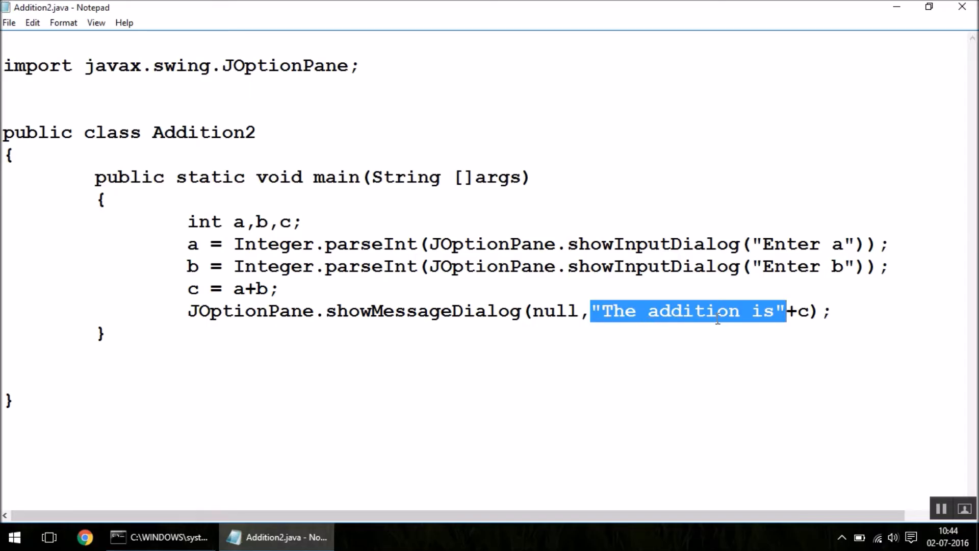
pyautogui.moveTo(798, 311); pyautogui.dragTo(808, 311)
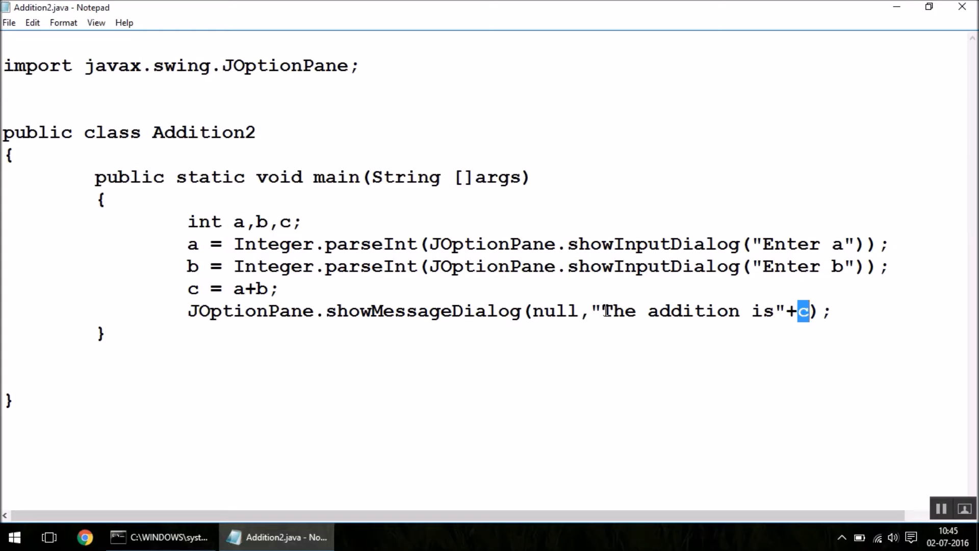
pyautogui.click(775, 311)
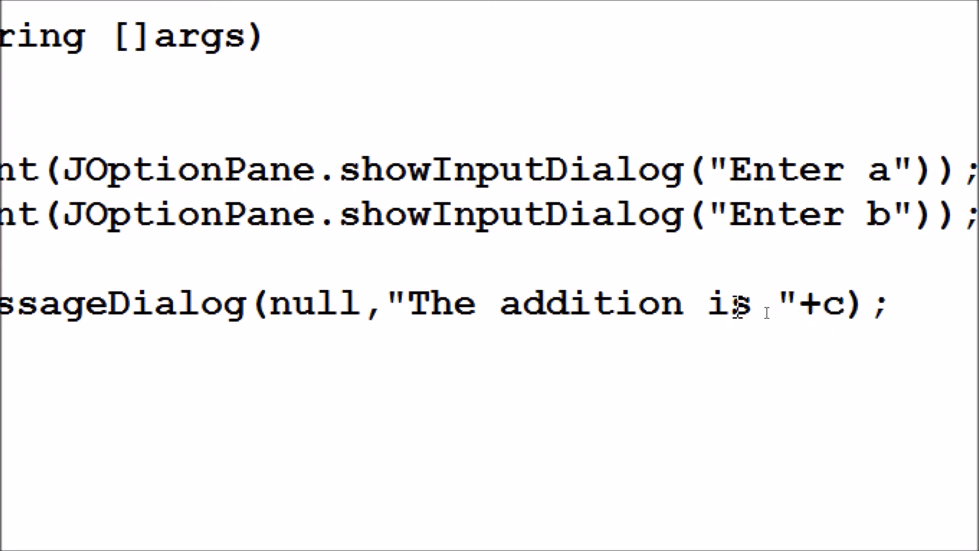
pyautogui.press('Left')
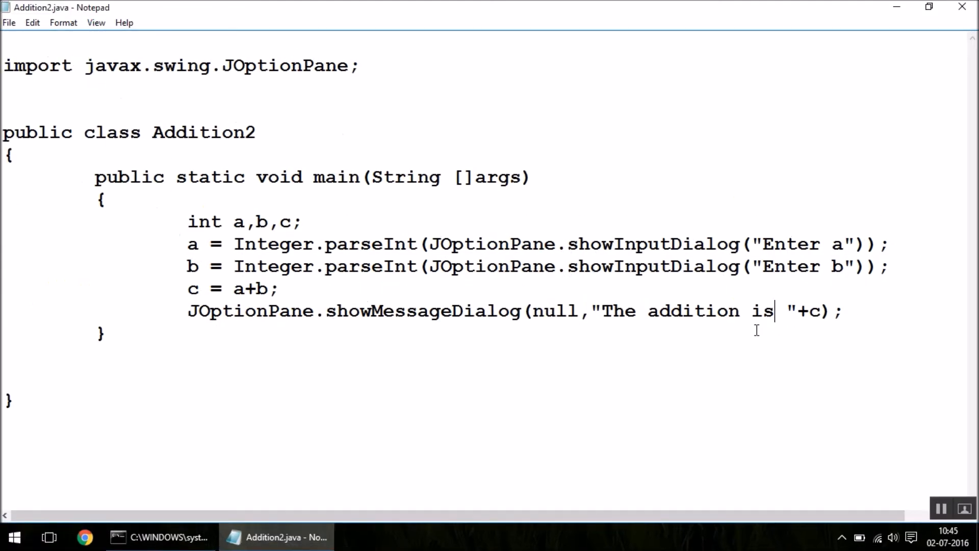
# Step: Save Addition2.java via File > Save and minimize Notepad
pyautogui.click(9, 23)
pyautogui.click(23, 73)
pyautogui.click(897, 7)
# Step: Clear the console with cls and recompile Addition2.java with javac
pyautogui.click(138, 536)
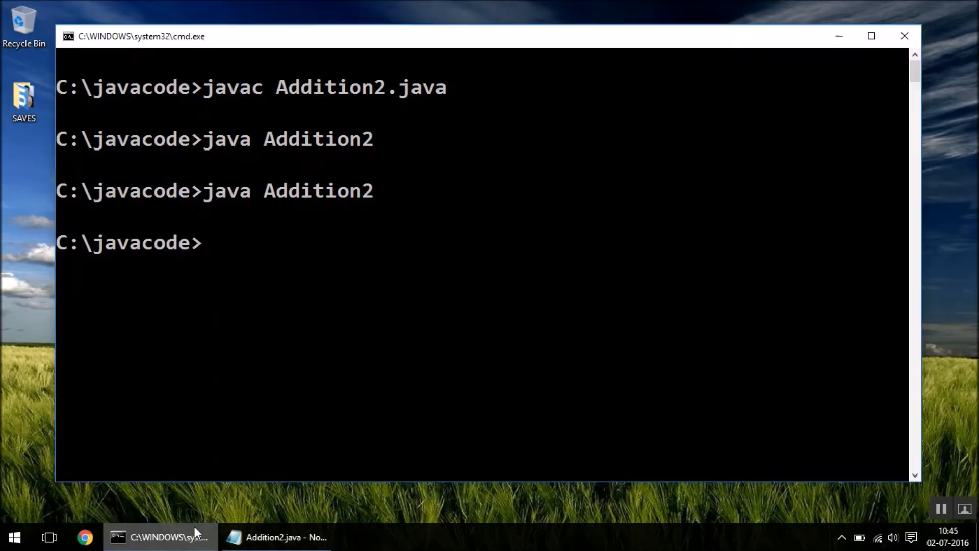
pyautogui.write('cls')
pyautogui.press('Return')
pyautogui.press('Return')
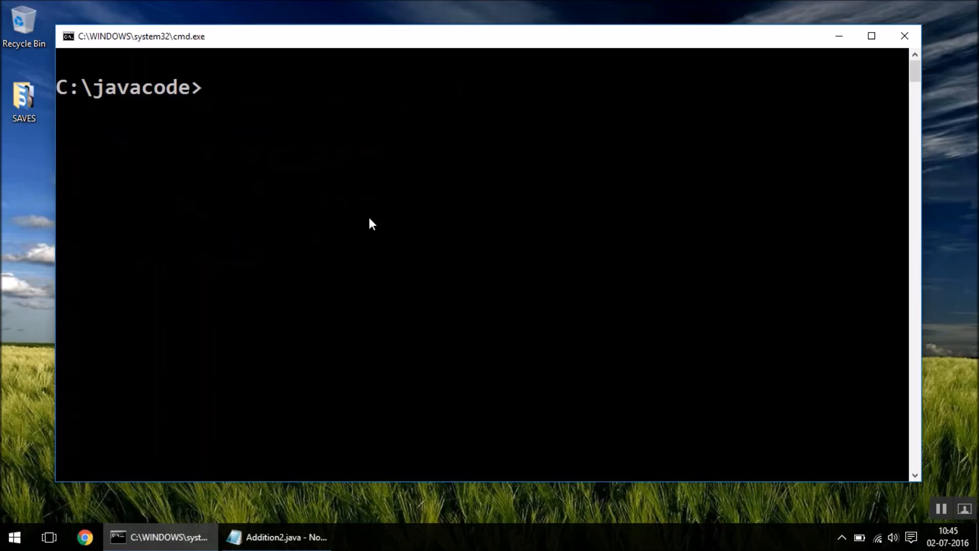
pyautogui.write('java')
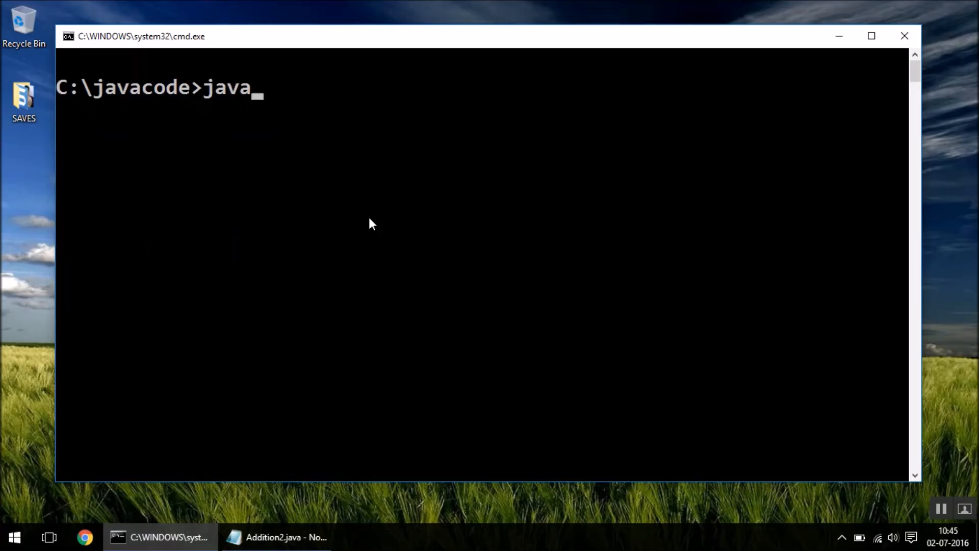
pyautogui.write('c')
pyautogui.write(' Addi')
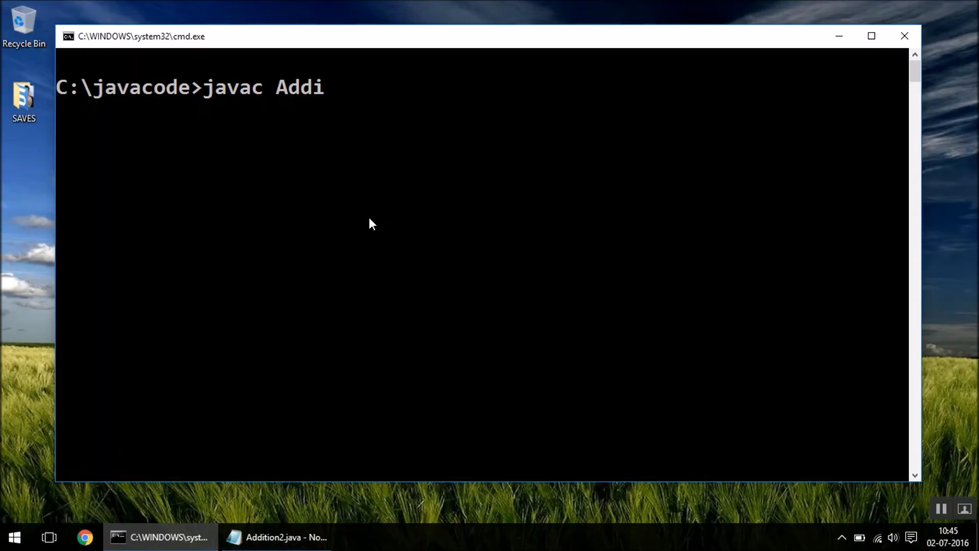
pyautogui.write('tion2.ja')
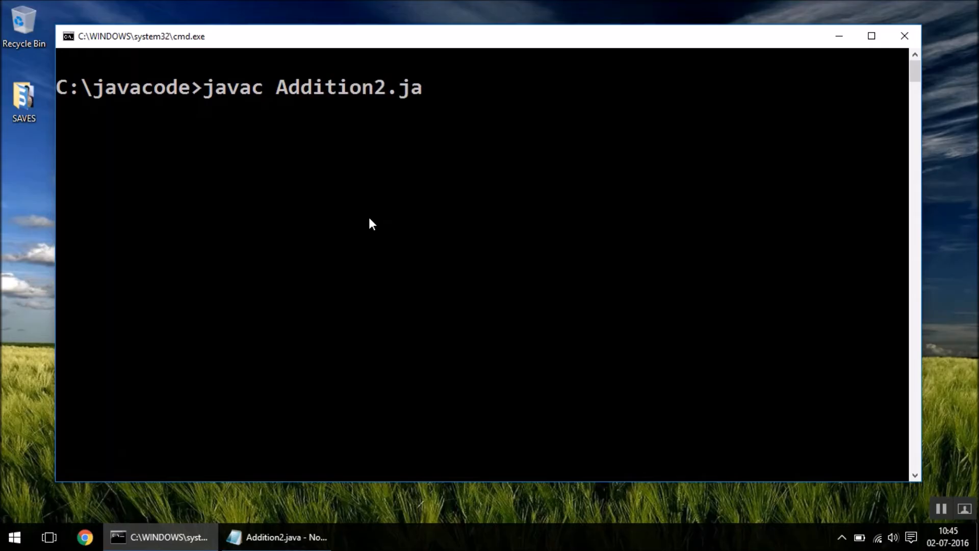
pyautogui.write('va')
pyautogui.press('Return')
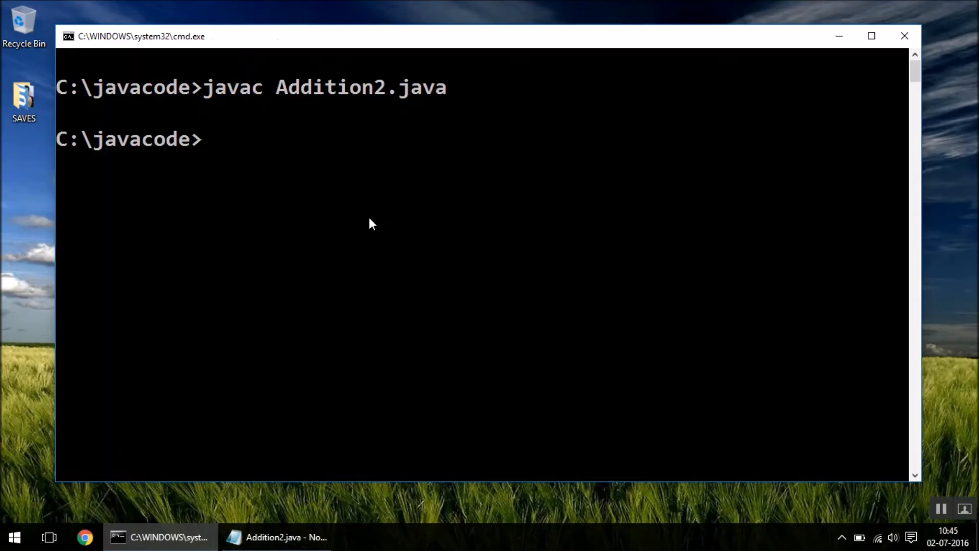
pyautogui.write('java')
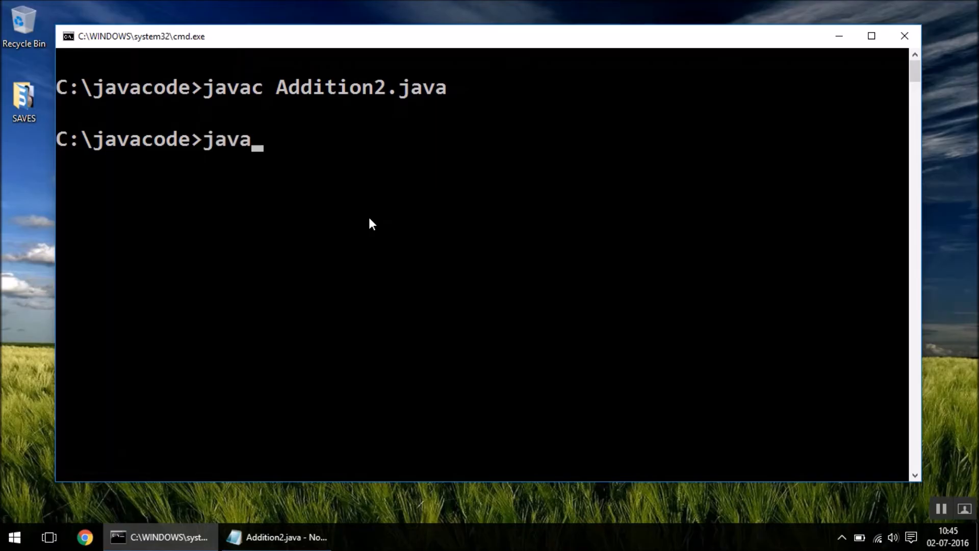
pyautogui.write(' Addi')
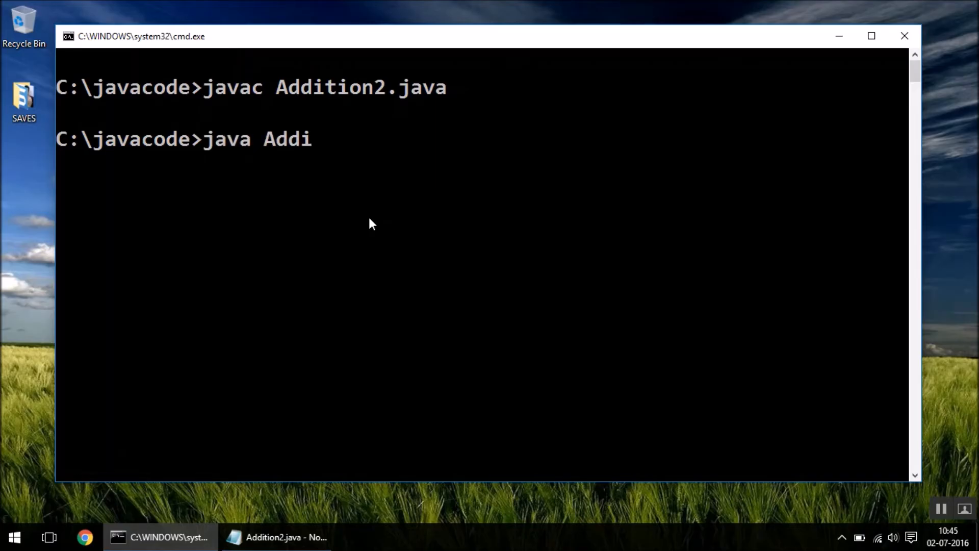
pyautogui.write('tion2')
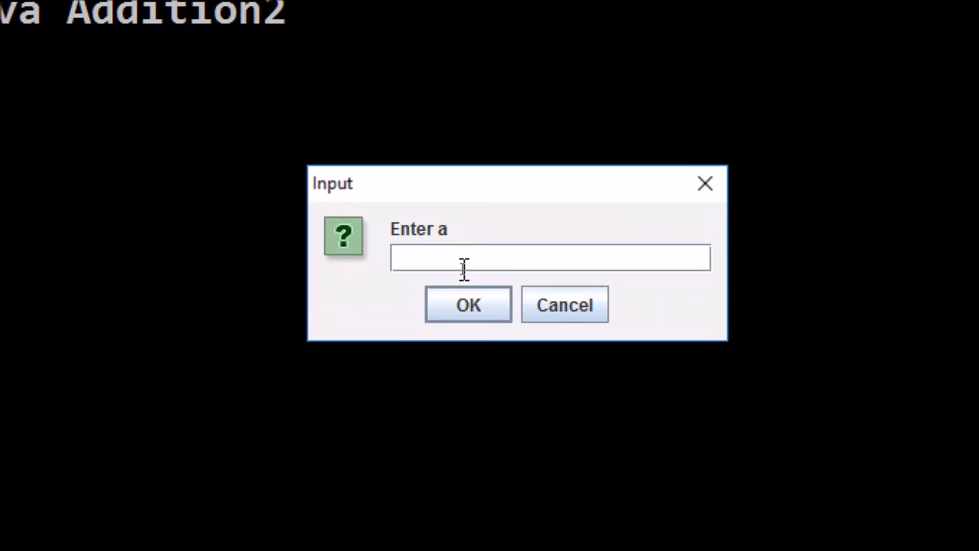
pyautogui.write('100')
# Step: Enter 100 for a and 200 for b, get "The addition is 300", and dismiss it
pyautogui.click(468, 305)
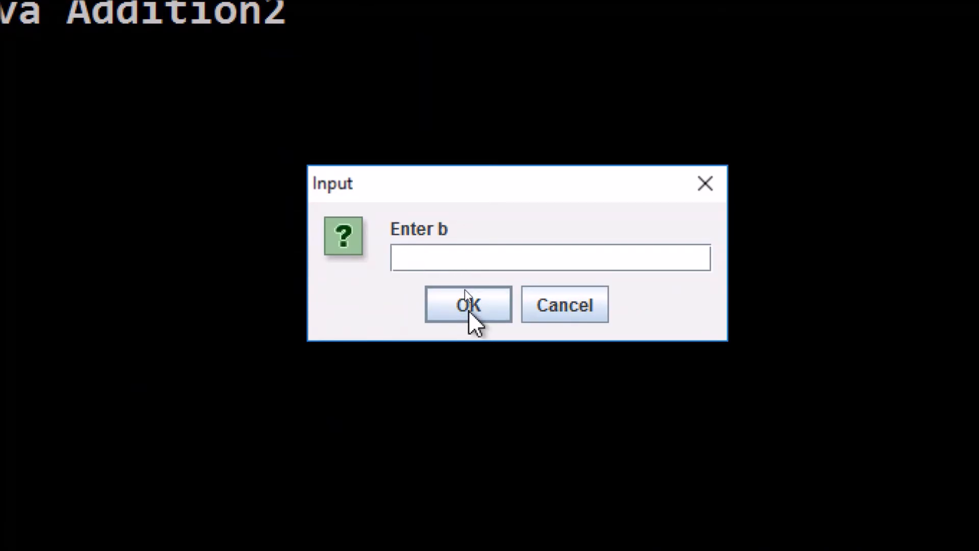
pyautogui.write('200')
pyautogui.click(468, 304)
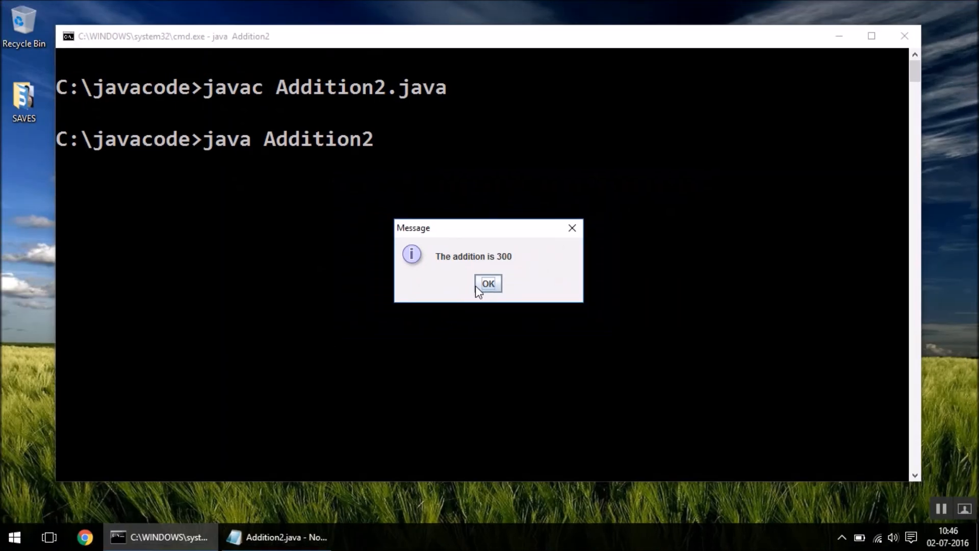
pyautogui.click(487, 284)
# Step: Restore Notepad and review the "The addition is "+c message line in Addition2.java
pyautogui.click(277, 538)
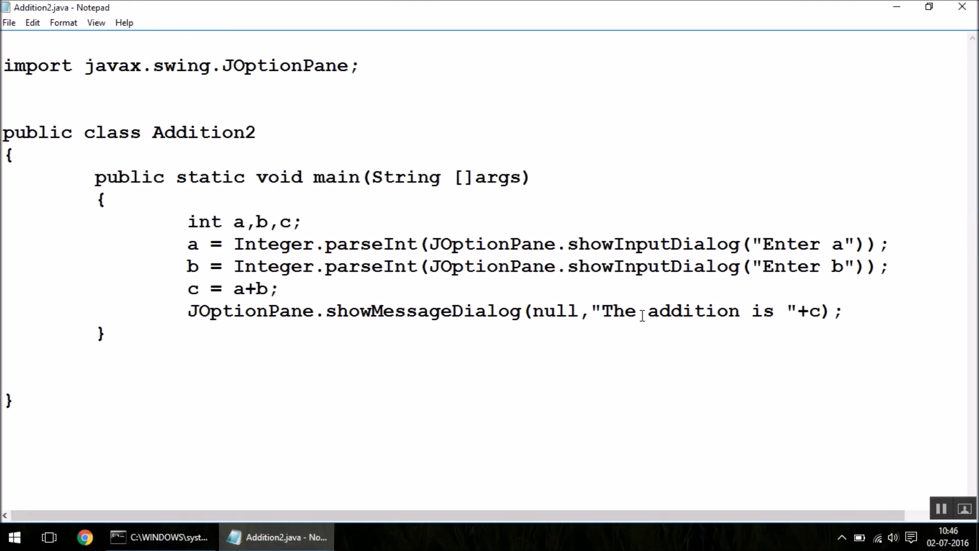
pyautogui.moveTo(592, 311); pyautogui.dragTo(798, 321)
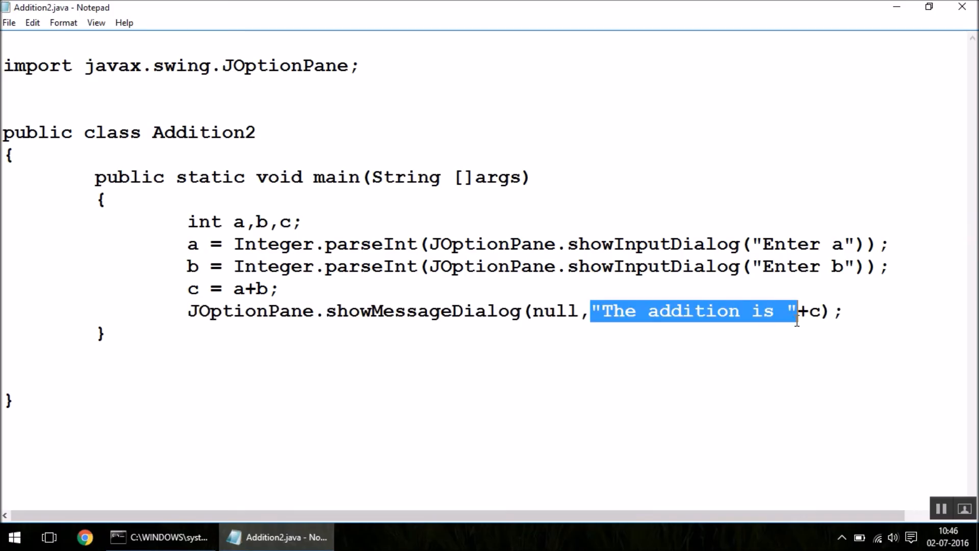
pyautogui.doubleClick(816, 312)
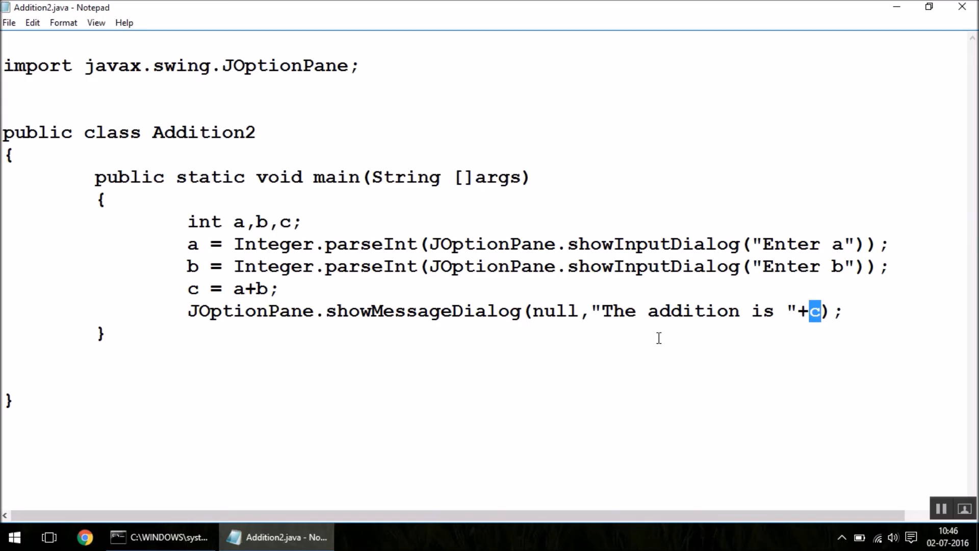
pyautogui.click(151, 365)
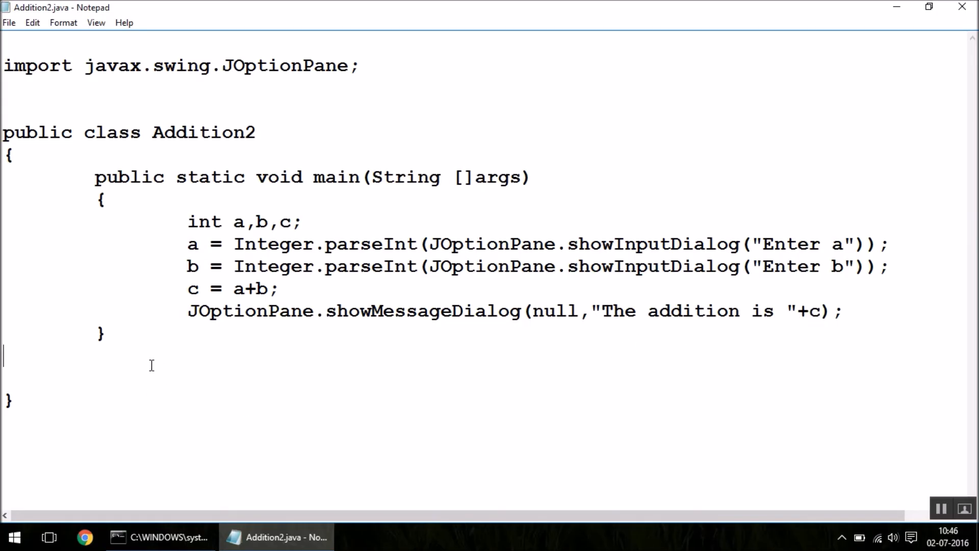